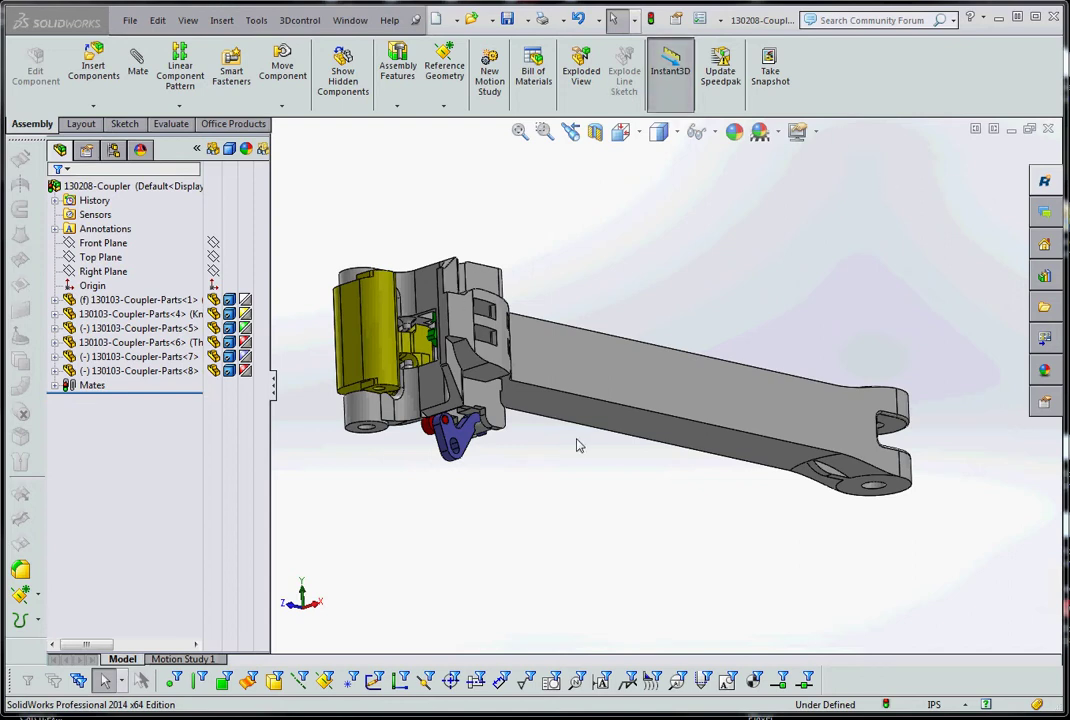
- Show the coupler assembly in isometric orientation and try to move the yellow knuckle
key("ctrl+7")
middle_click_drag(615, 466, 712, 377)
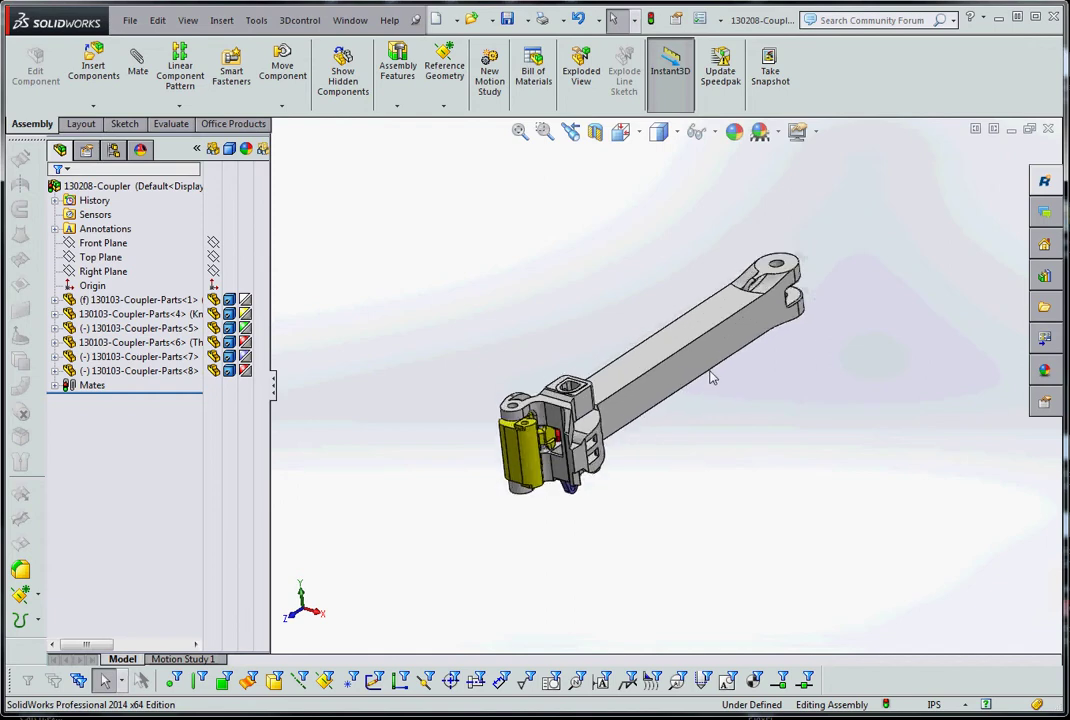
scroll(710, 377, "down", 2)
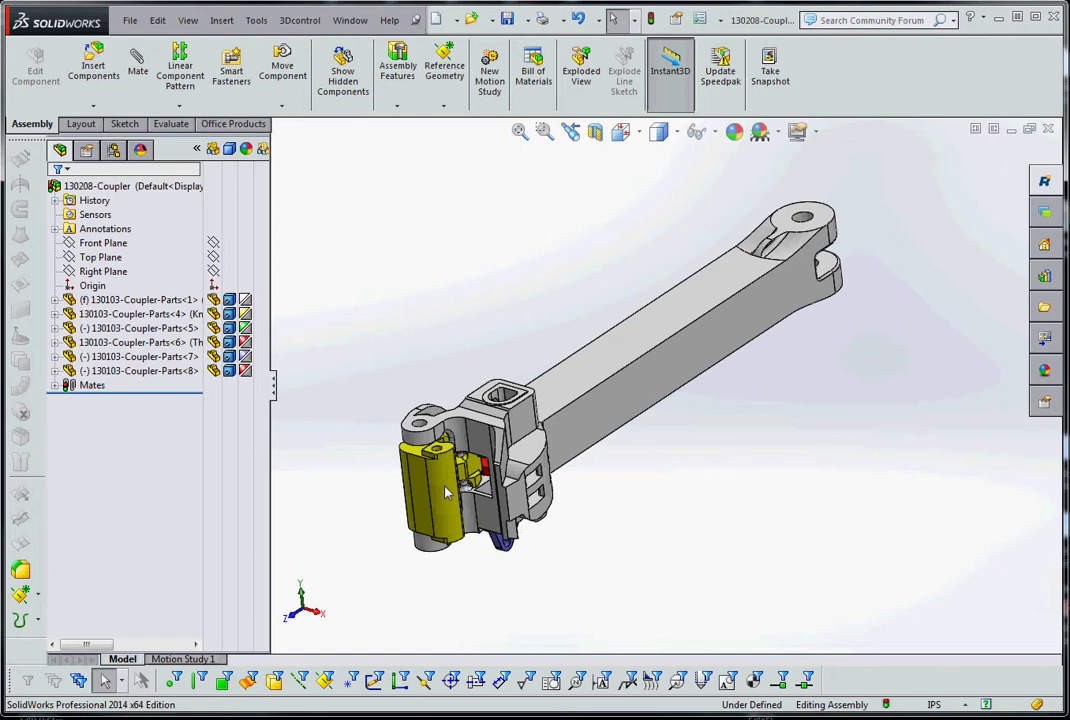
left_click_drag(447, 492, 470, 513)
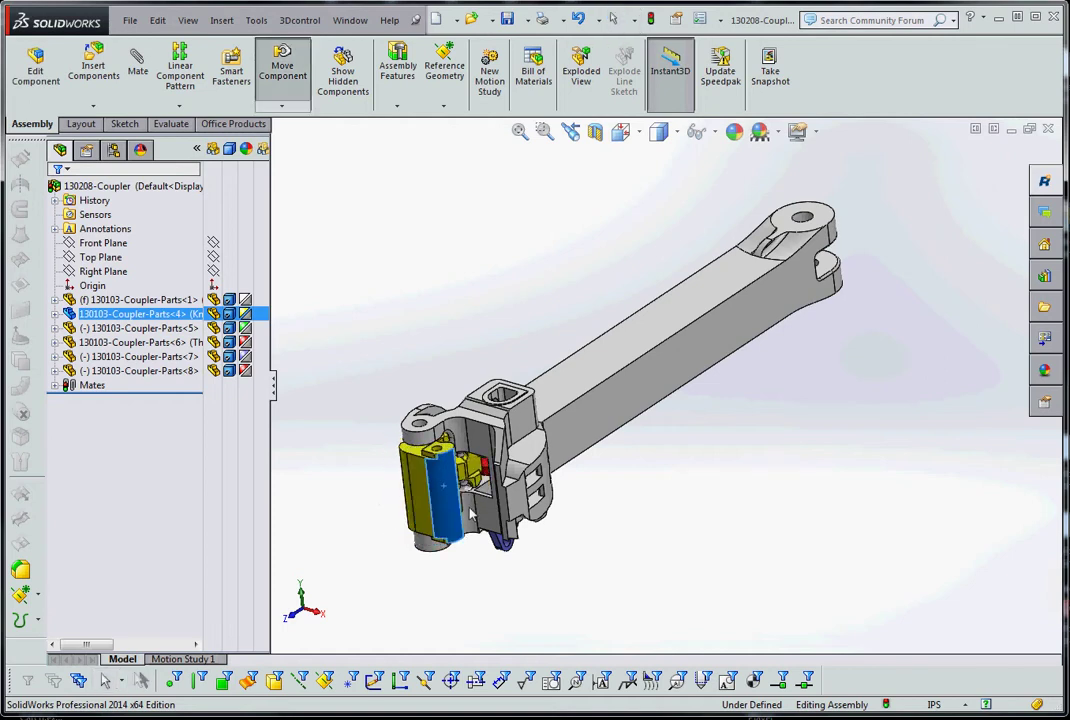
left_click(592, 537)
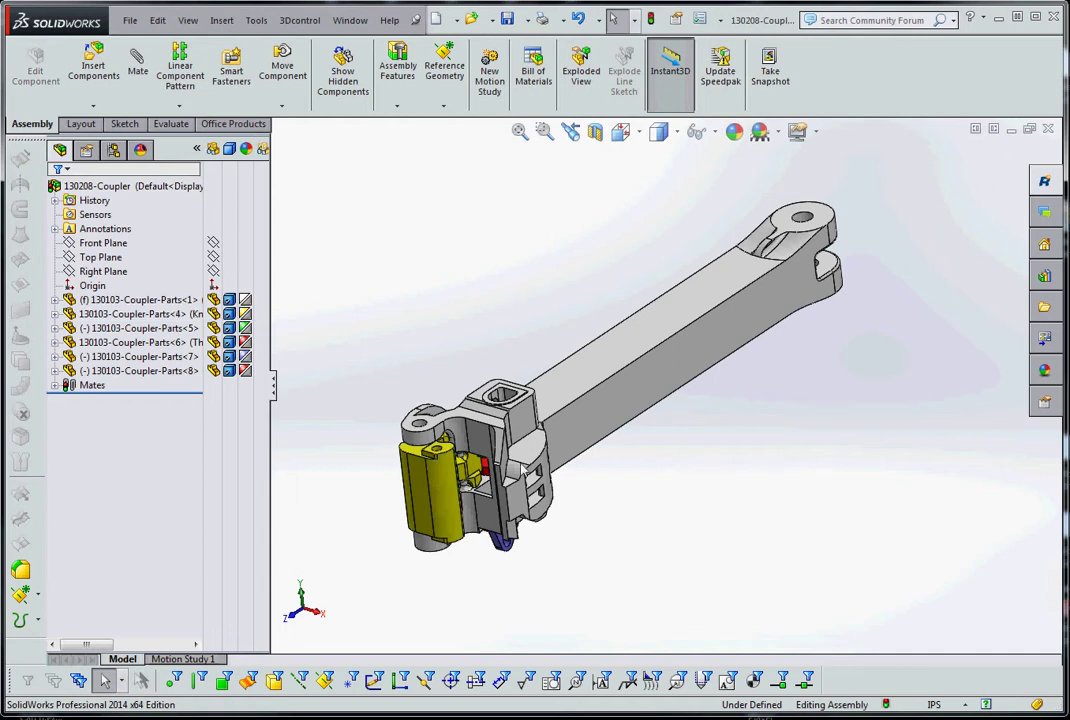
- Create a section view of the assembly parallel to the Right Plane at an offset of about 1.690 in
left_click(595, 131)
left_click_drag(644, 390, 643, 413)
left_click(56, 194)
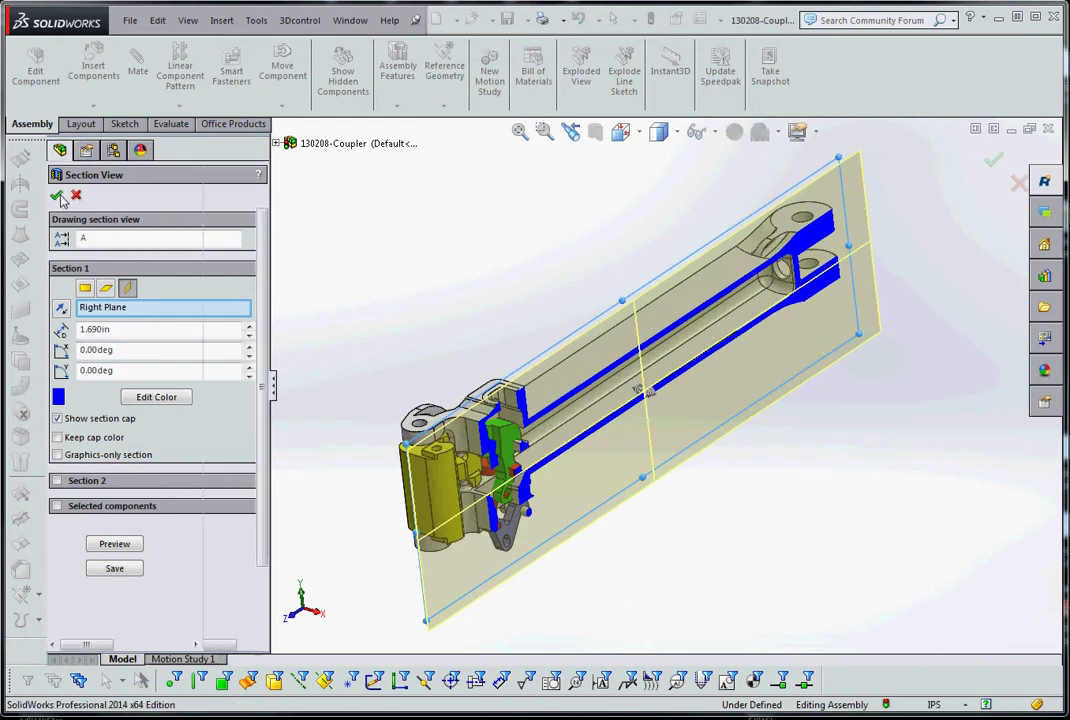
- Inspect the knuckle and lock mechanism in the sectioned coupler head and move the green lock downward
left_click(441, 505)
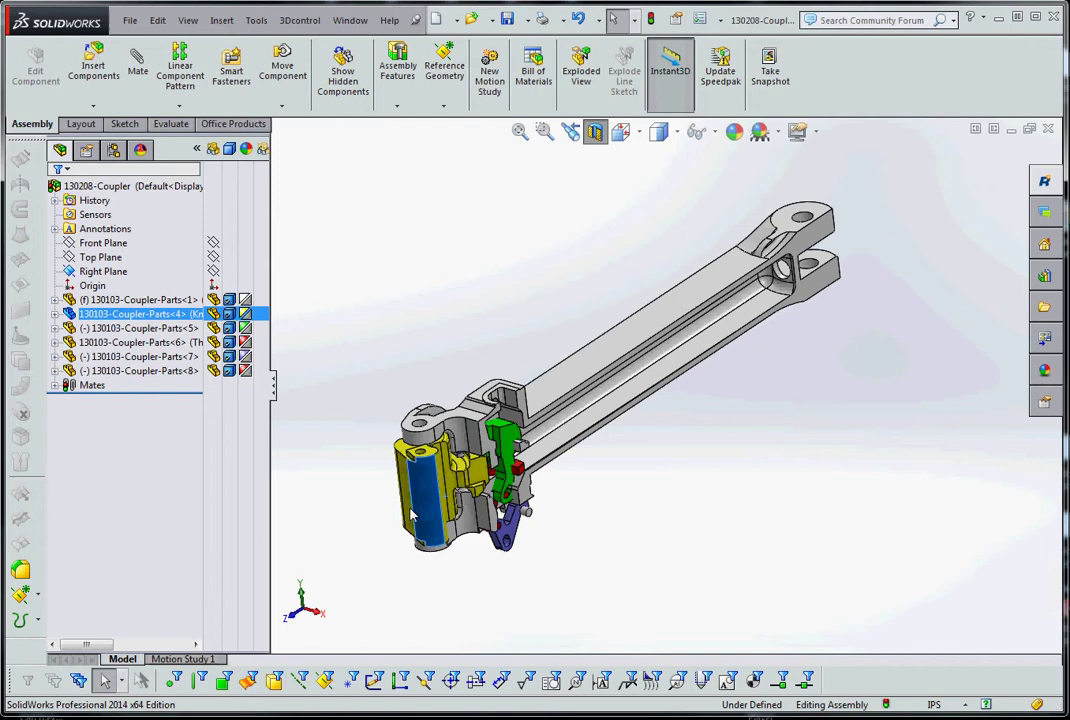
middle_click_drag(552, 535, 523, 506)
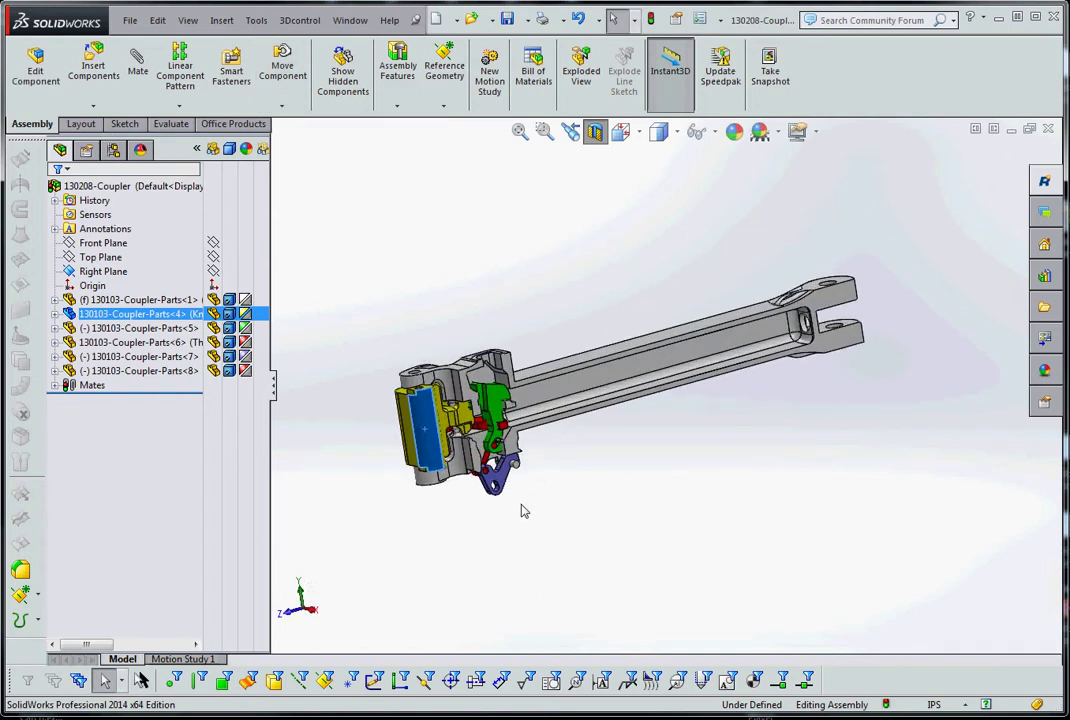
scroll(525, 480, "down", 5)
scroll(530, 437, "down", 2)
scroll(560, 430, "up", 6)
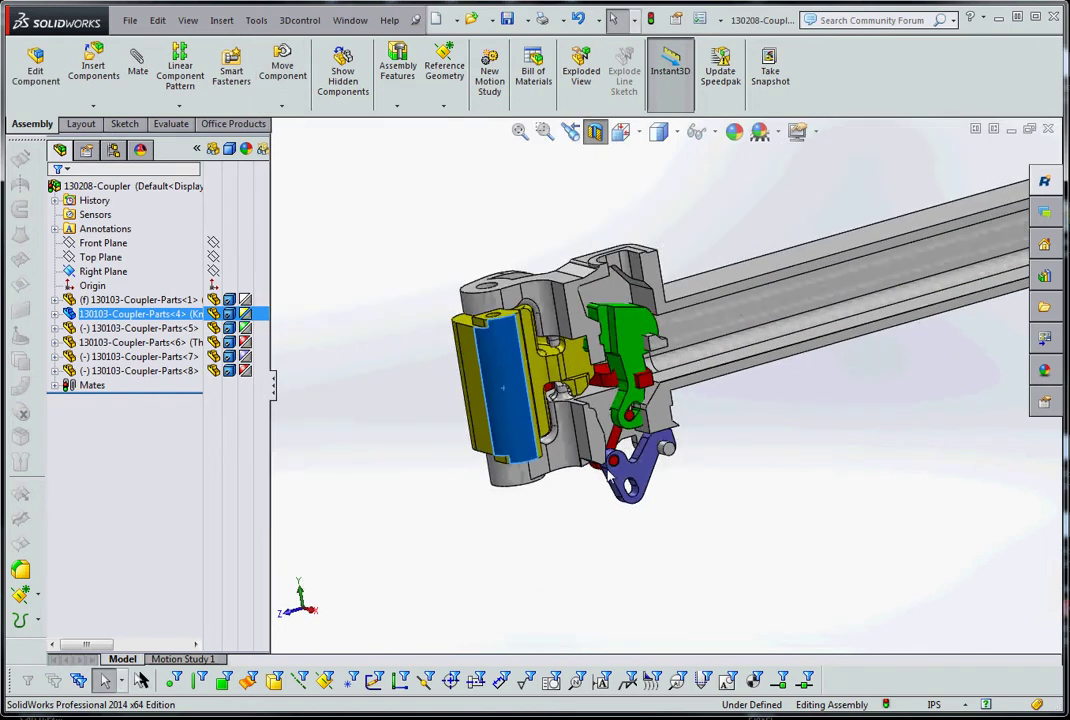
scroll(640, 430, "down", 3)
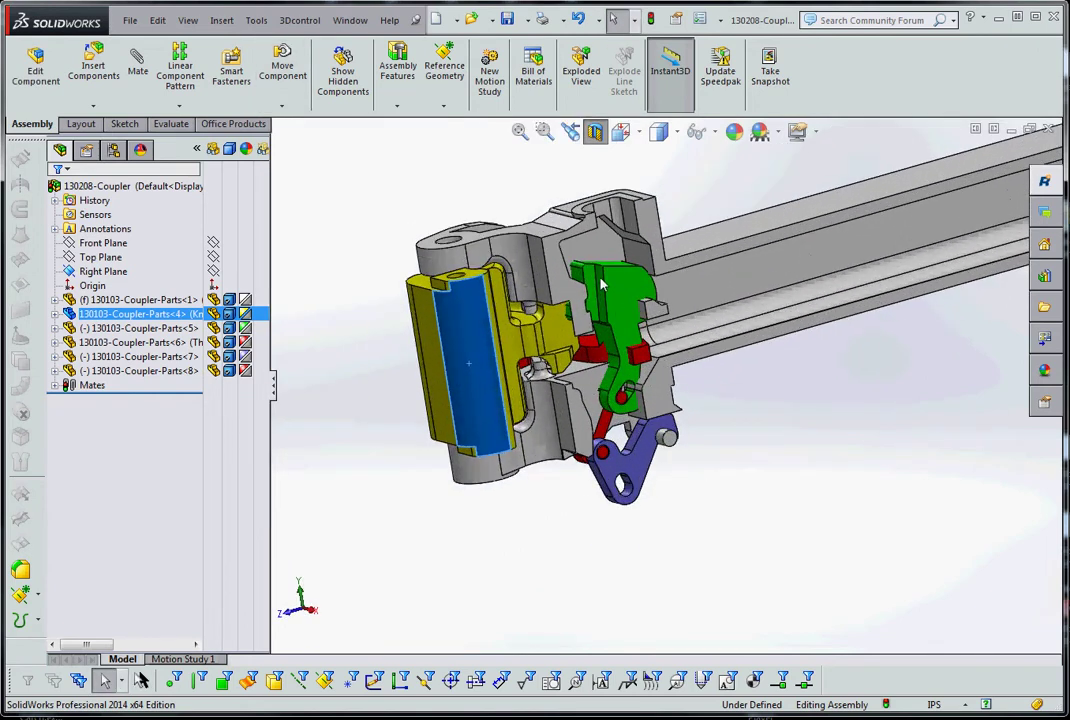
left_click(598, 265)
left_click_drag(598, 265, 600, 302)
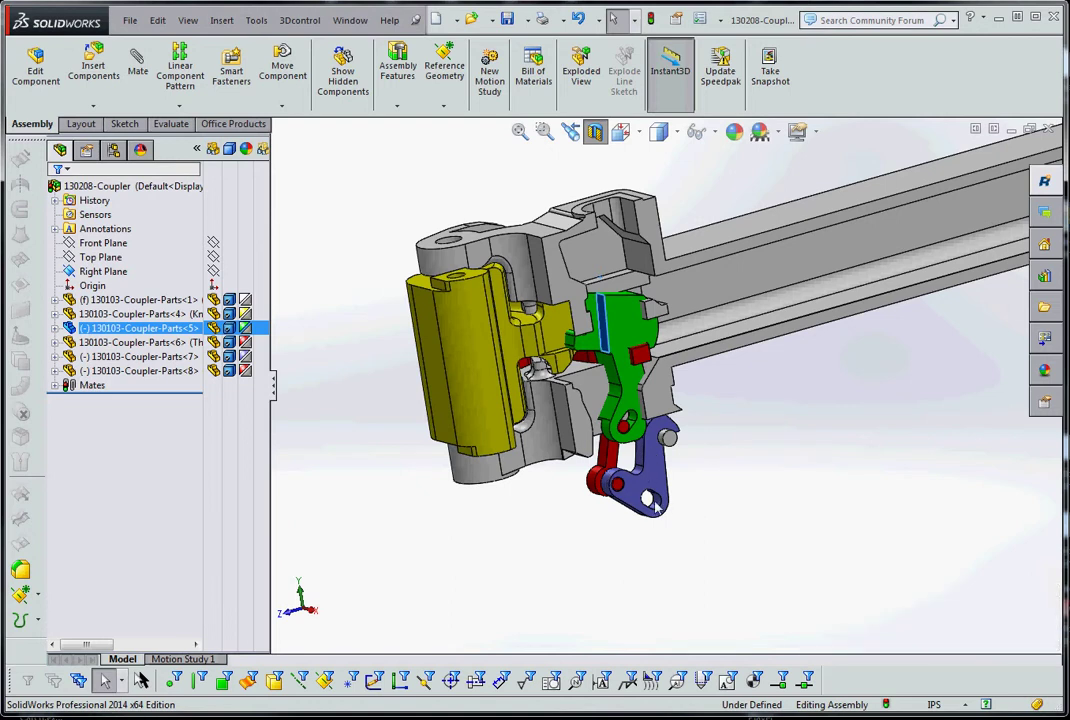
- Widen the feature tree to reveal the full component names and highlight the Body, Knuckle and Lock components
scroll(803, 543, "up", 5)
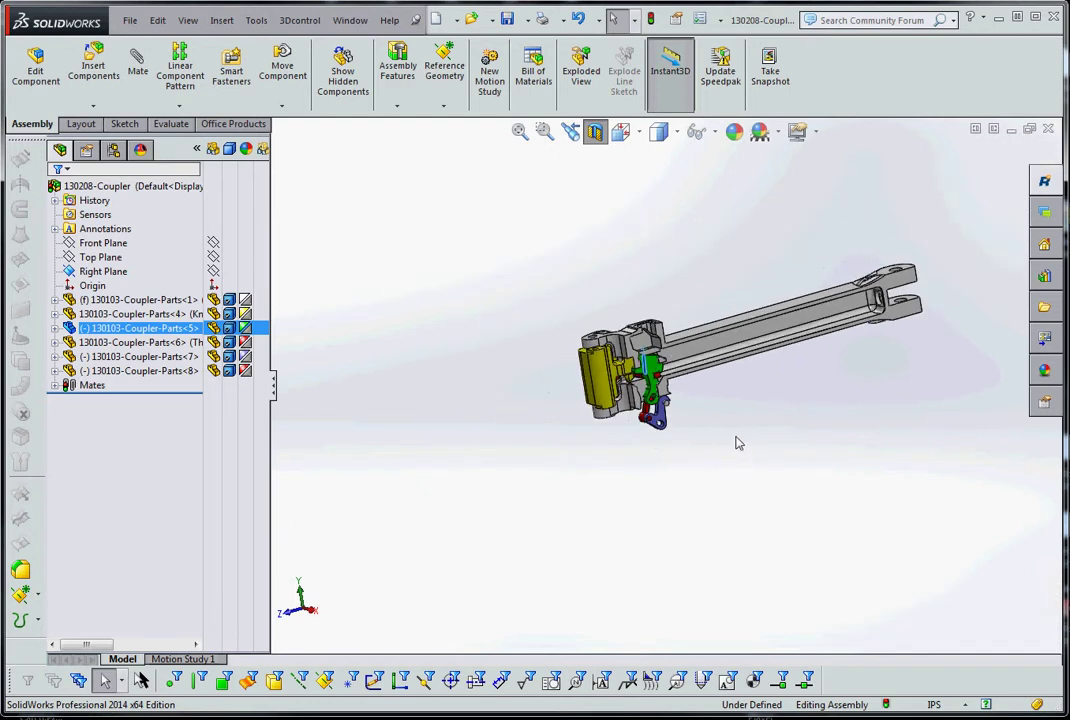
middle_click_drag(783, 389, 724, 384)
scroll(710, 375, "down", 3)
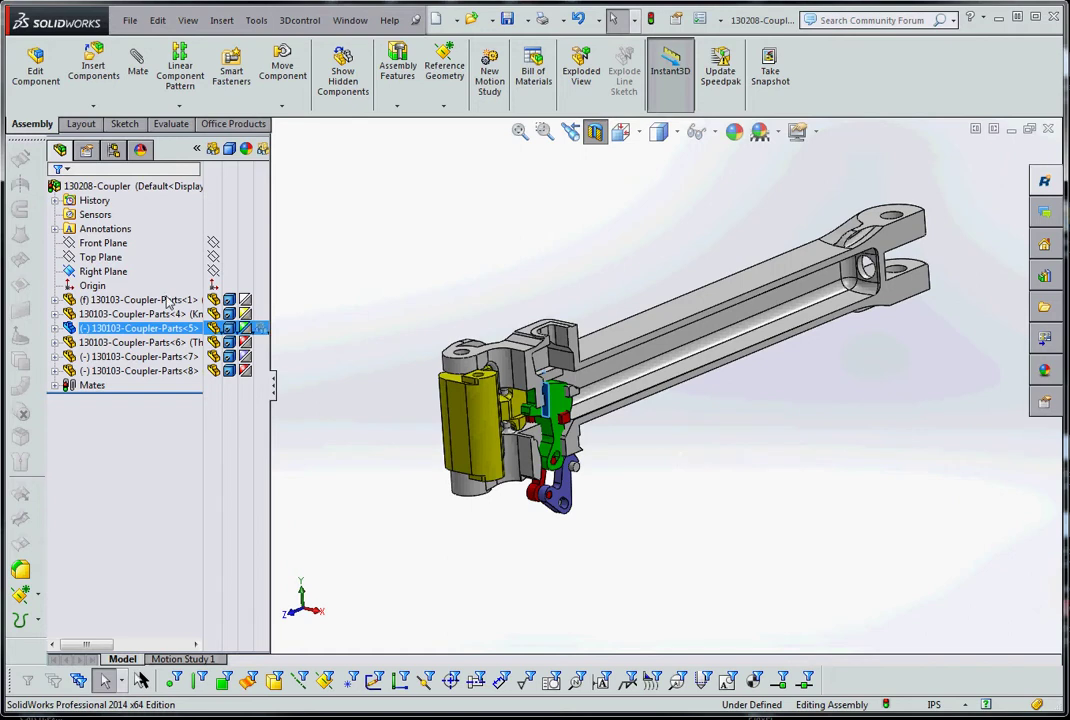
left_click(103, 186)
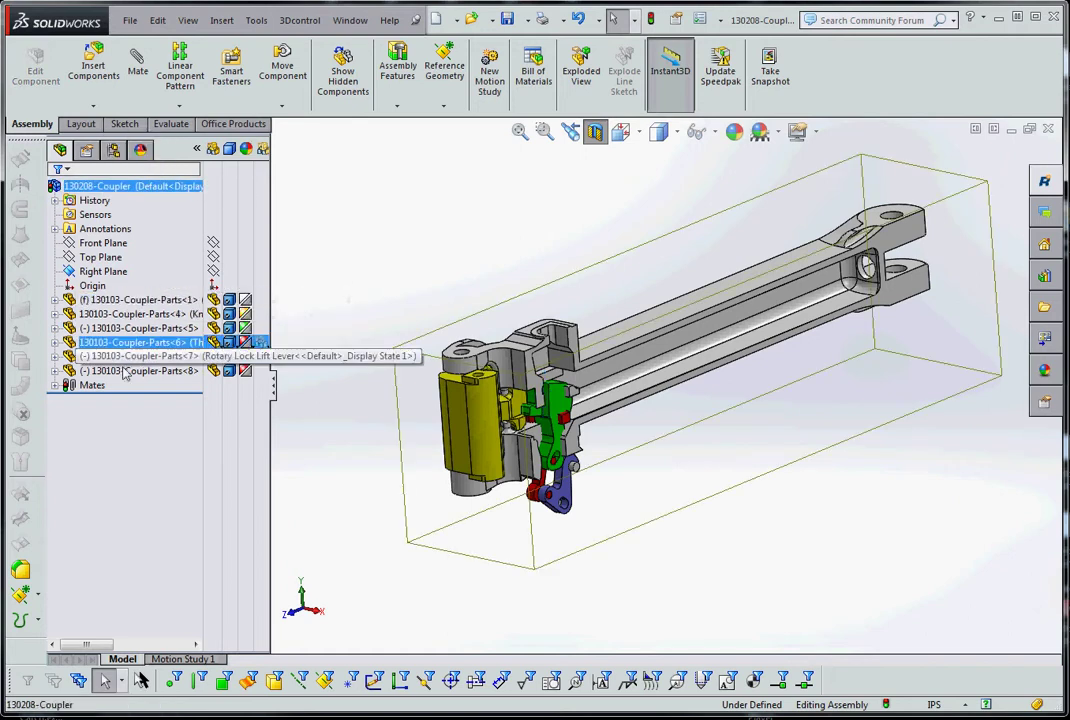
left_click(140, 299, "ctrl")
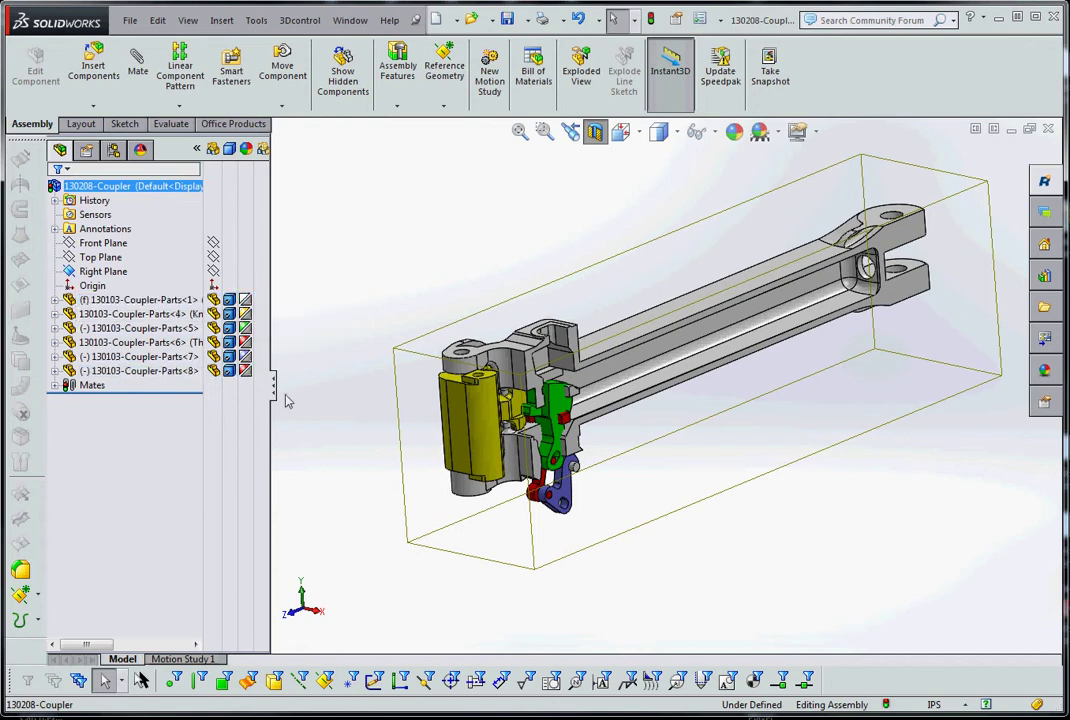
left_click_drag(270, 382, 403, 404)
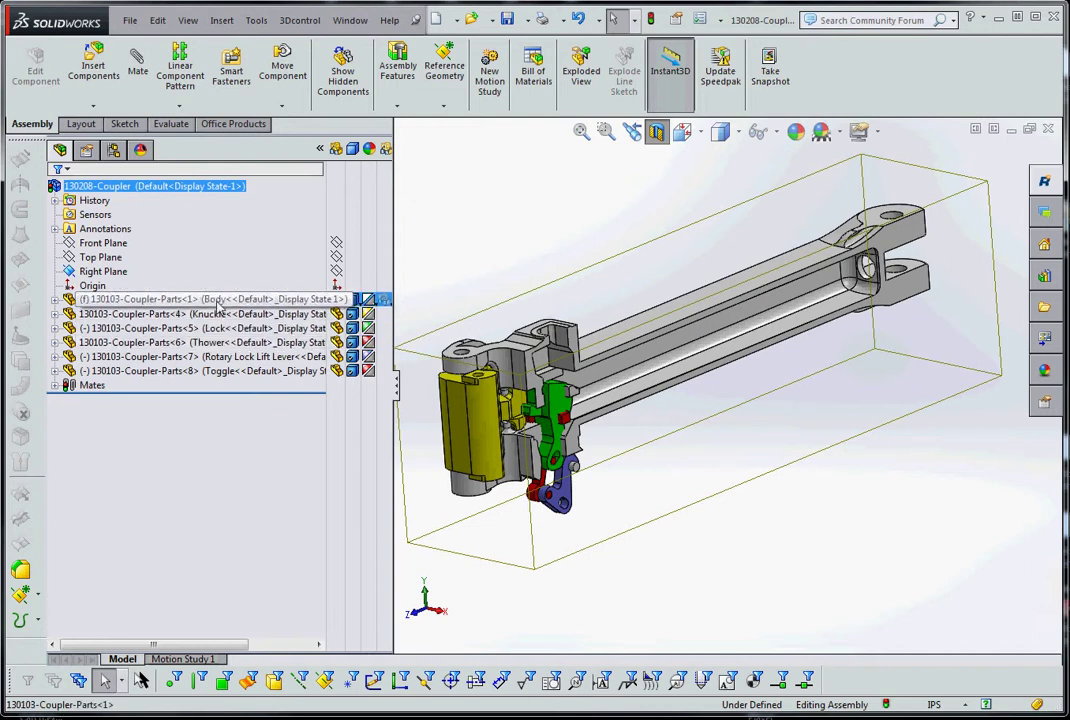
left_click(220, 299)
left_click(218, 314, "ctrl")
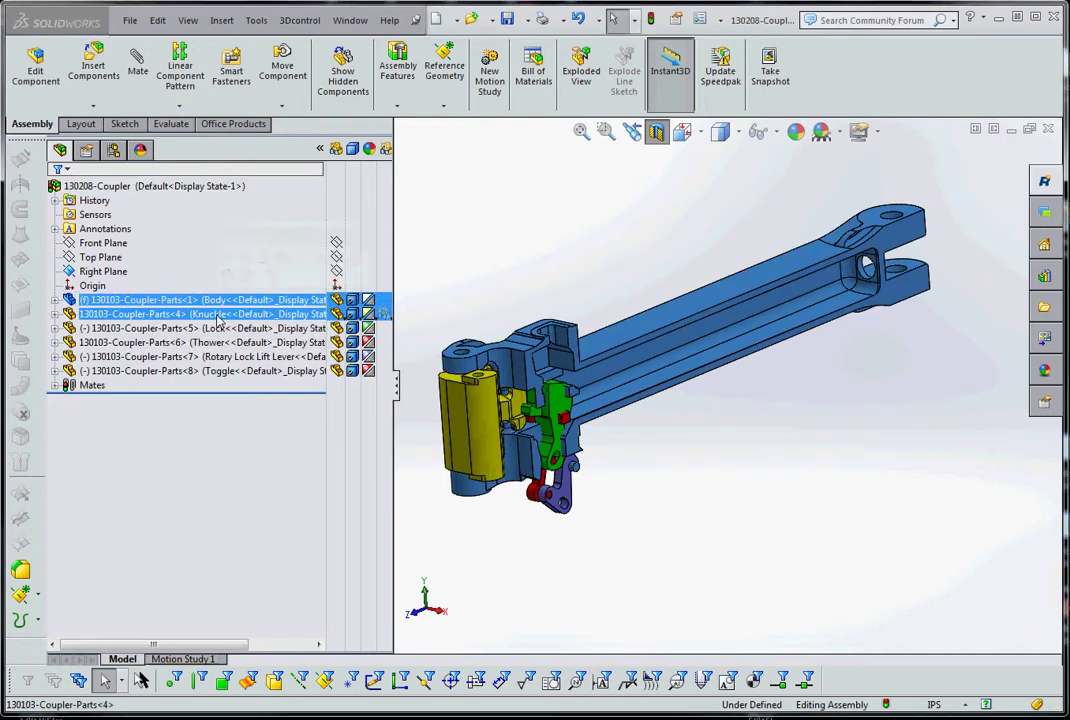
left_click(218, 315)
left_click(218, 329)
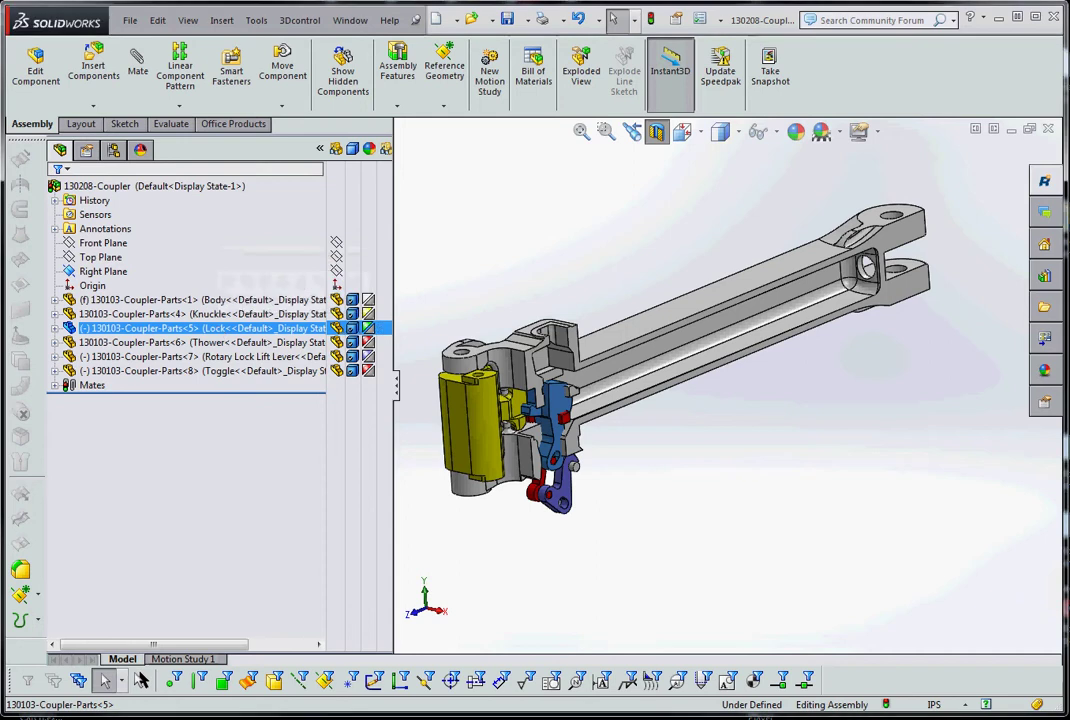
key("alt+Tab")
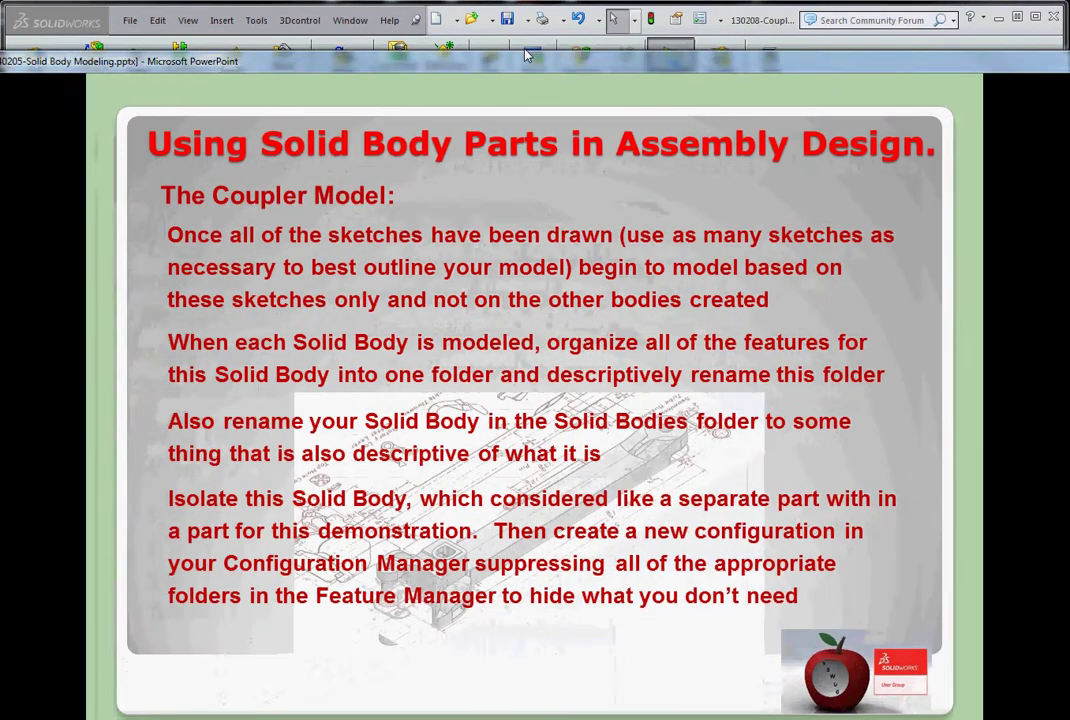
scroll(607, 157, "up", 6)
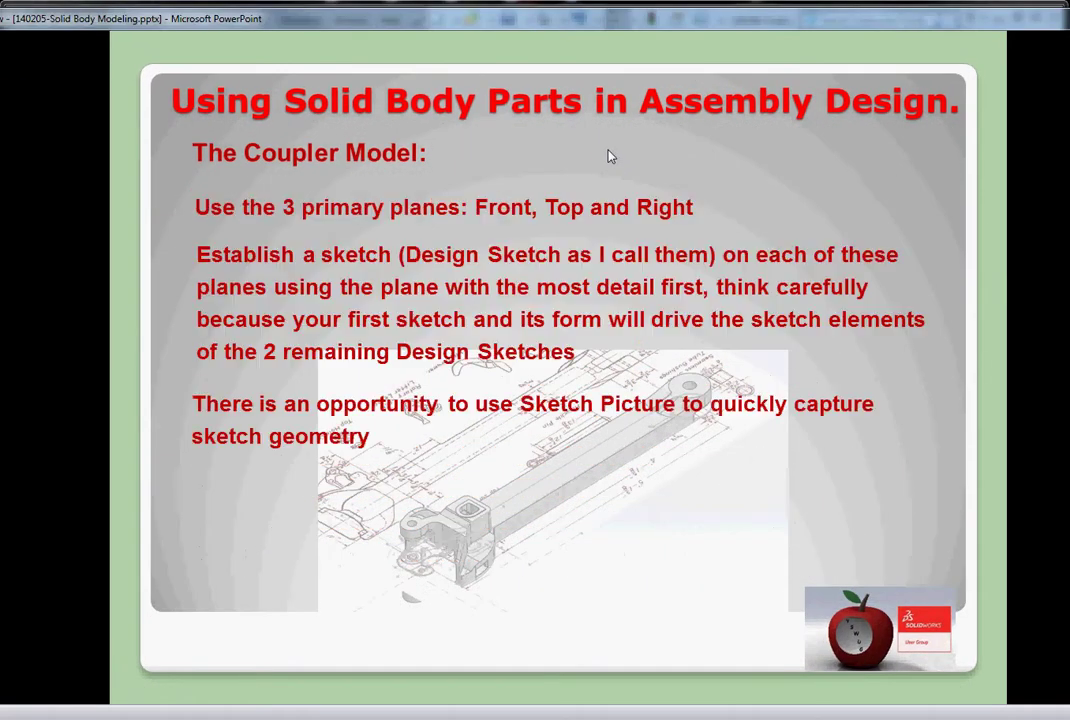
scroll(607, 157, "up", 2)
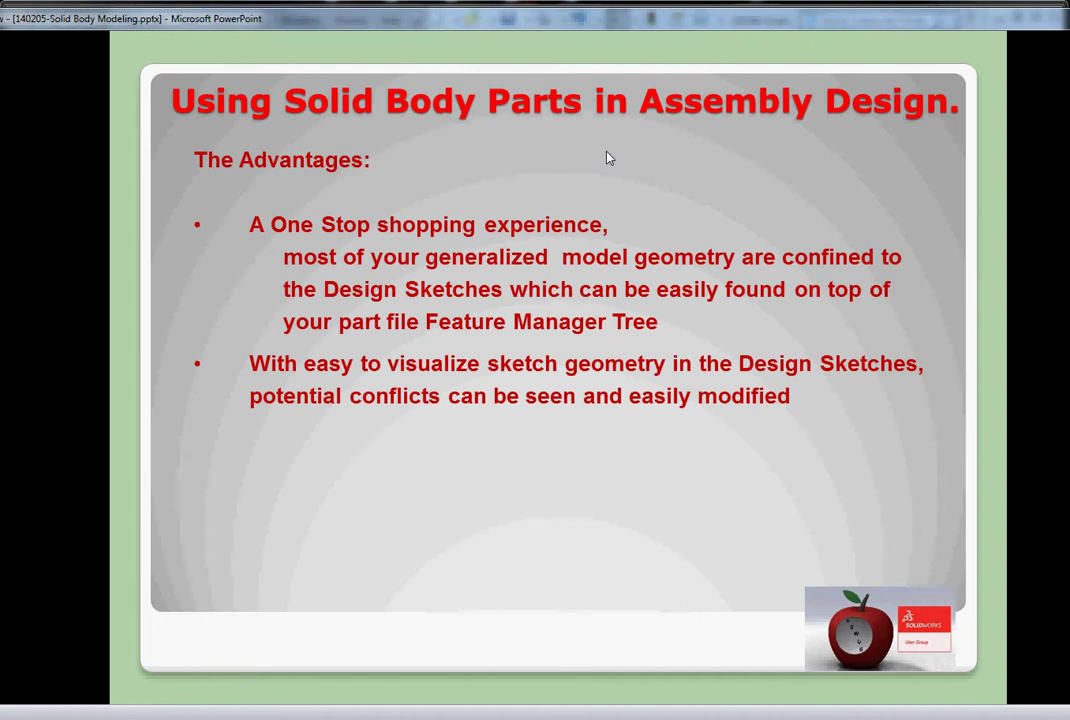
scroll(607, 157, "up", 3)
scroll(597, 232, "down", 2)
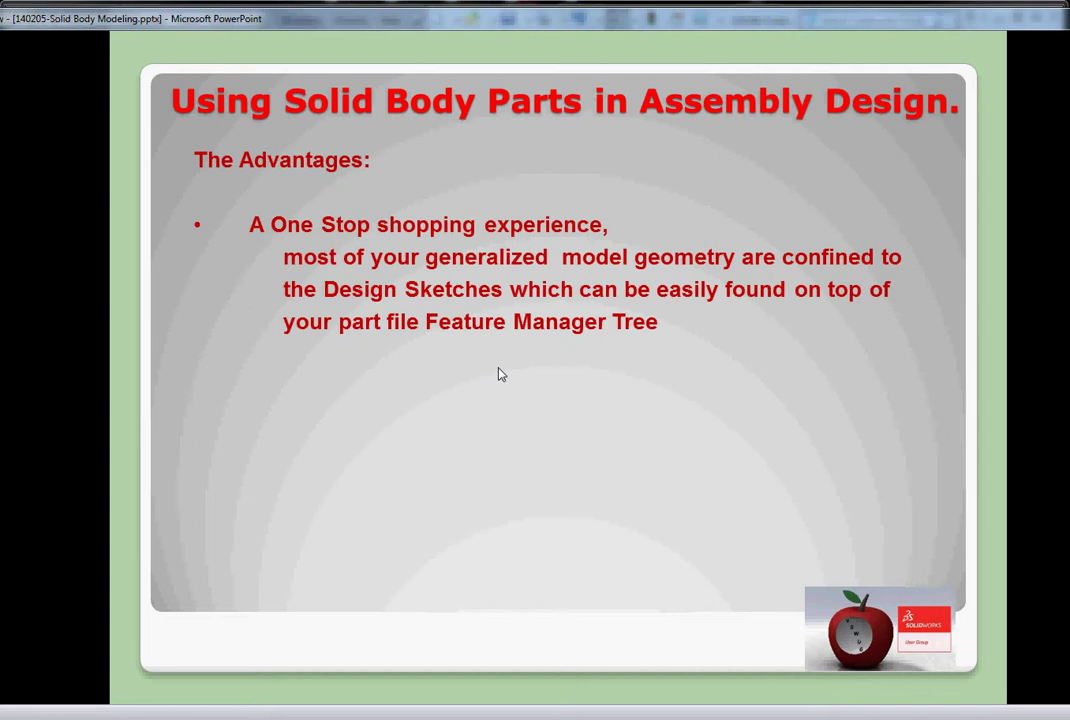
left_click(645, 429)
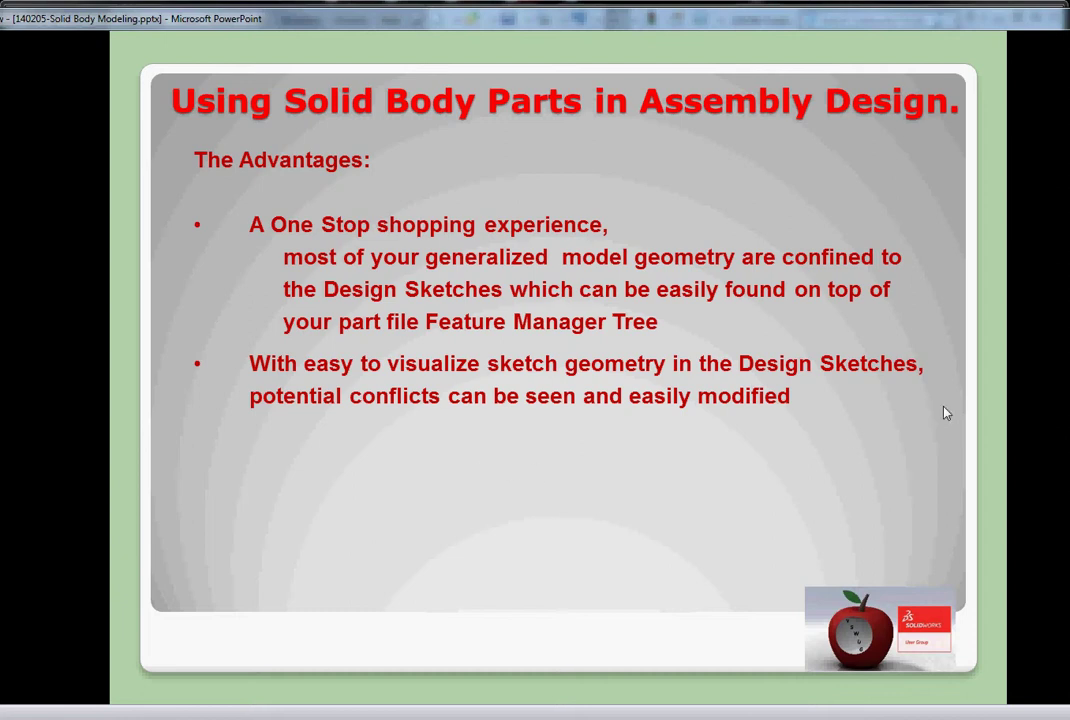
left_click(693, 433)
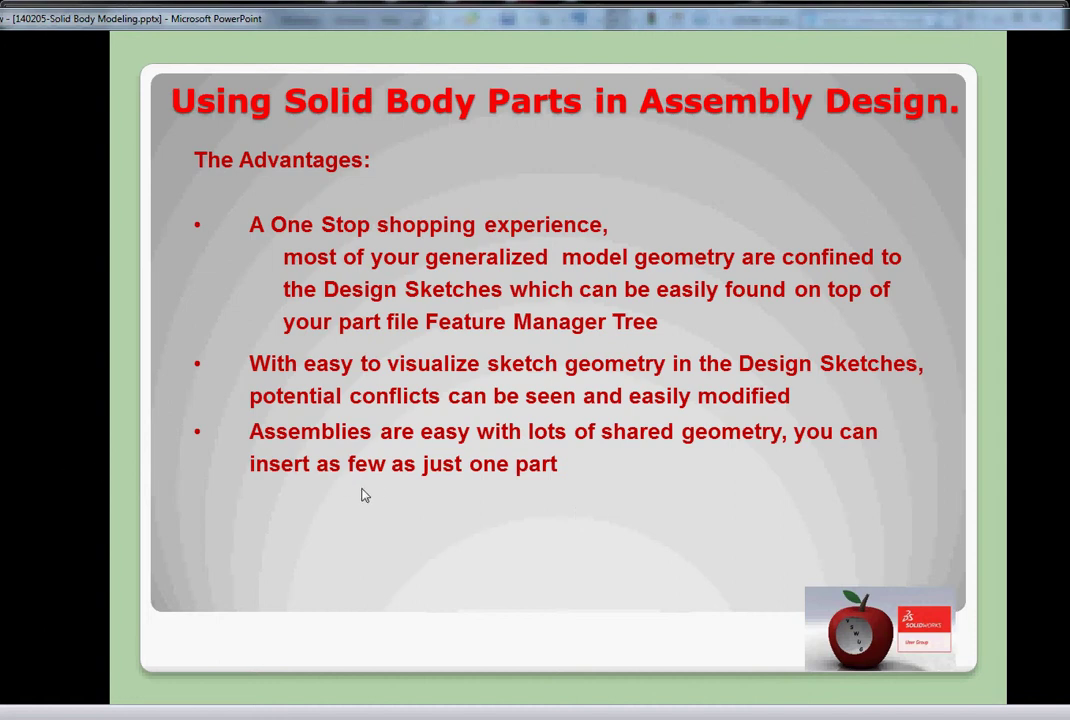
left_click(420, 561)
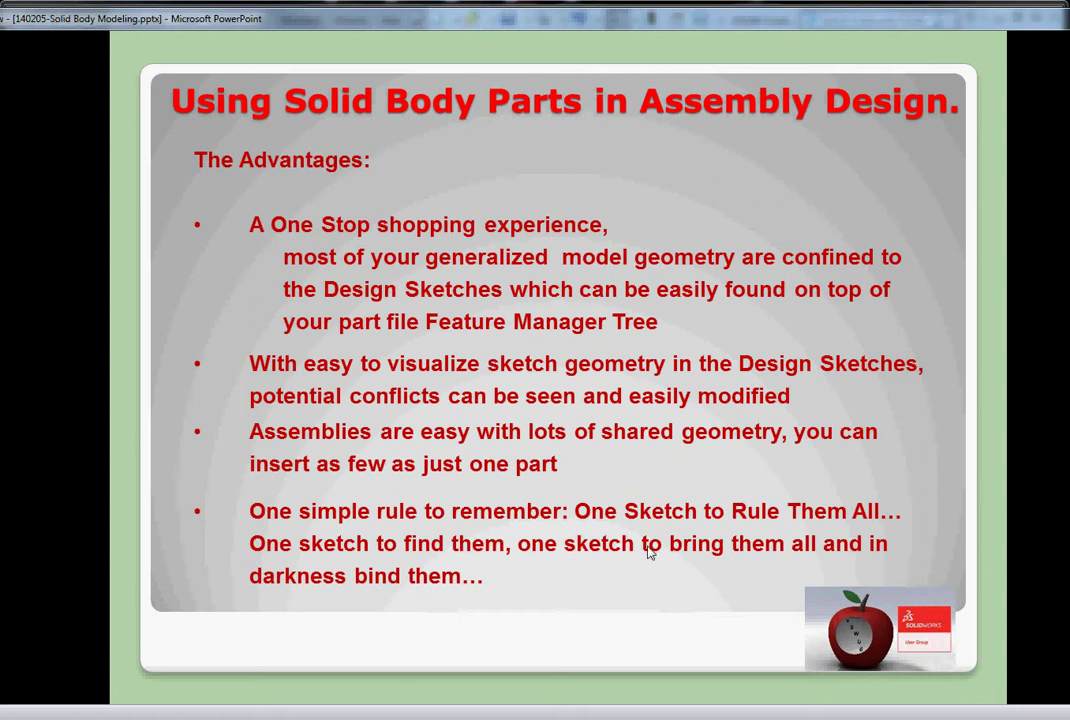
left_click(577, 578)
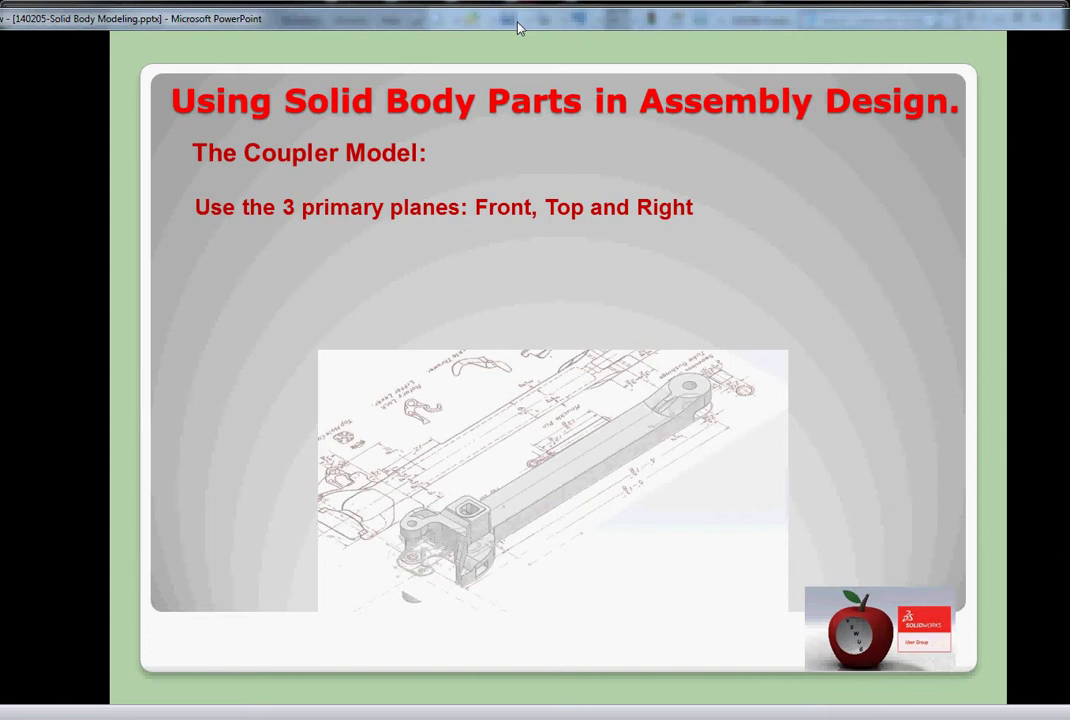
left_click(520, 352)
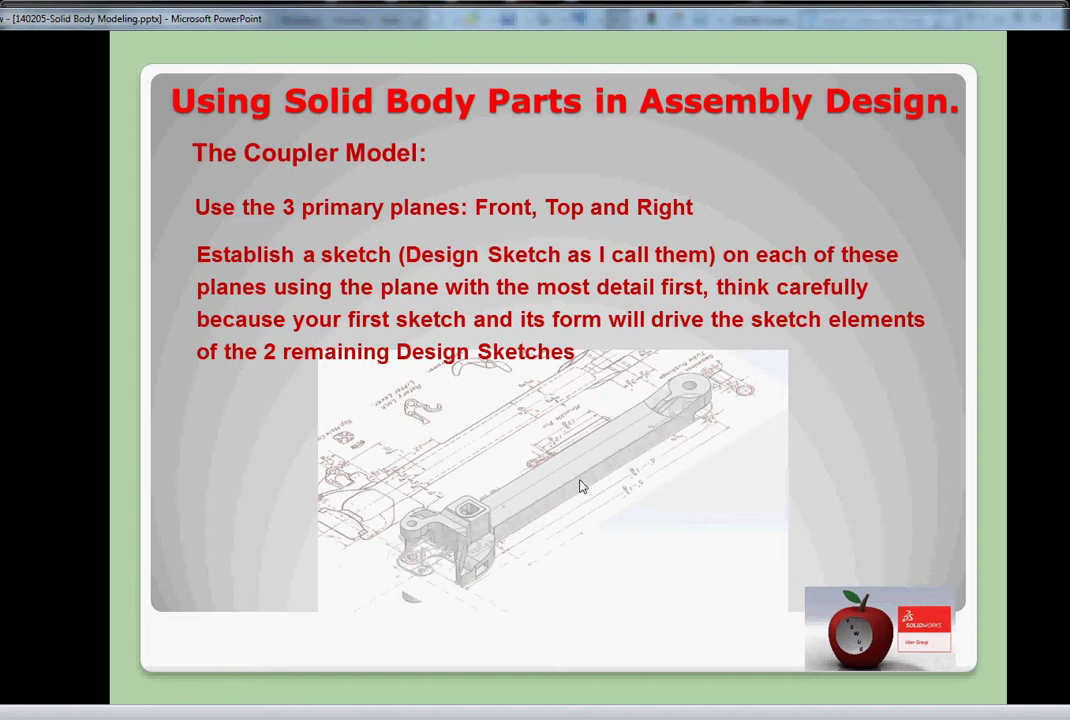
- Switch back to SolidWorks and open the Body component's part file from the coupler assembly
key("alt+Tab")
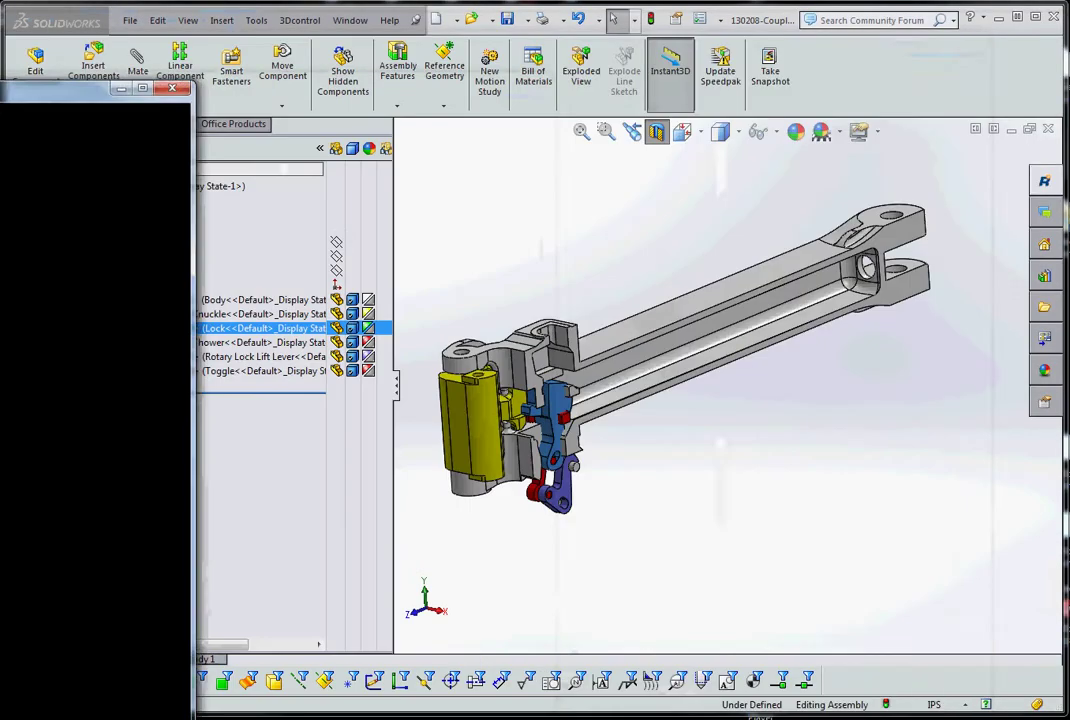
right_click(657, 328)
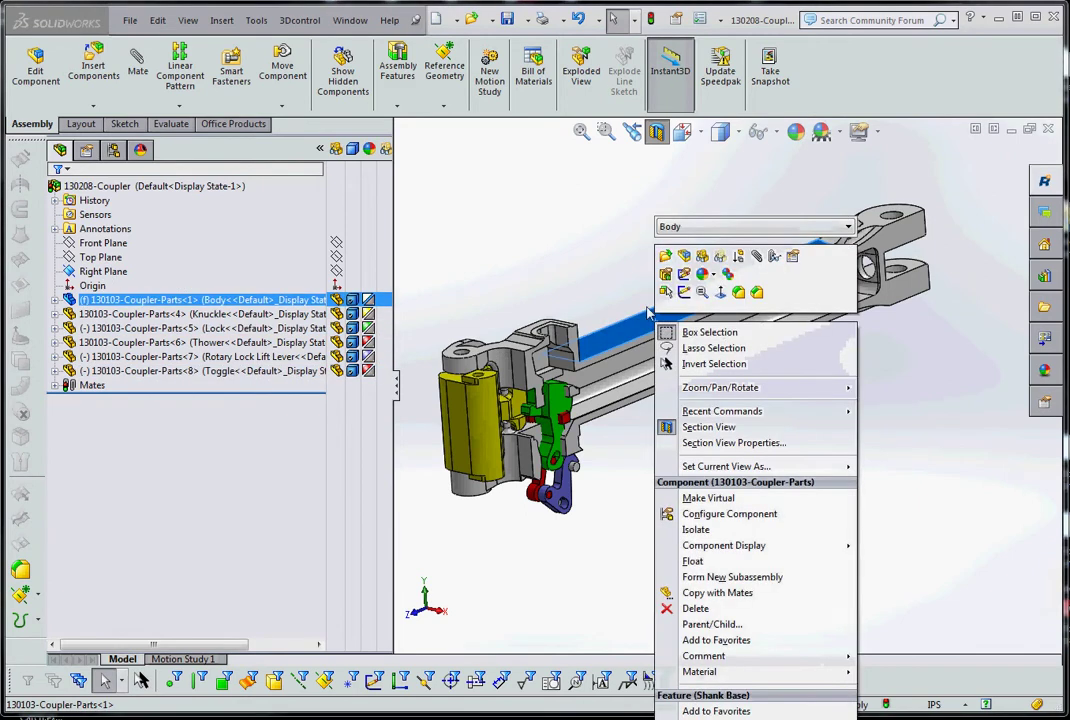
left_click(663, 264)
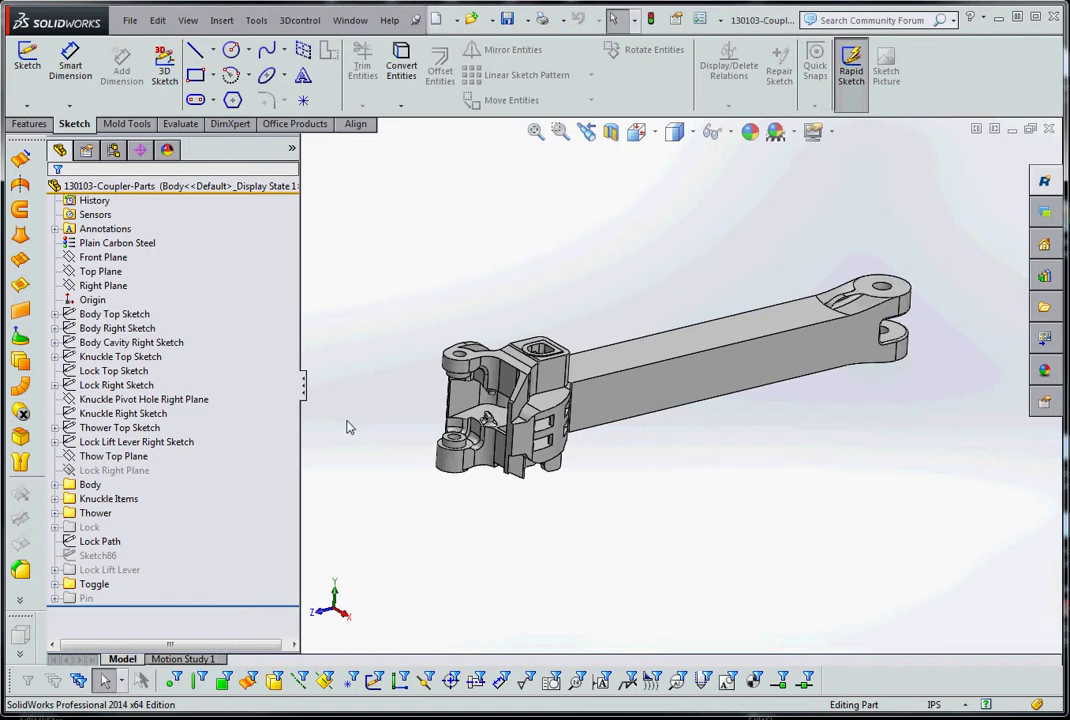
- Open the Body Top Sketch for editing with the display of sketch relations turned off
left_click(115, 315)
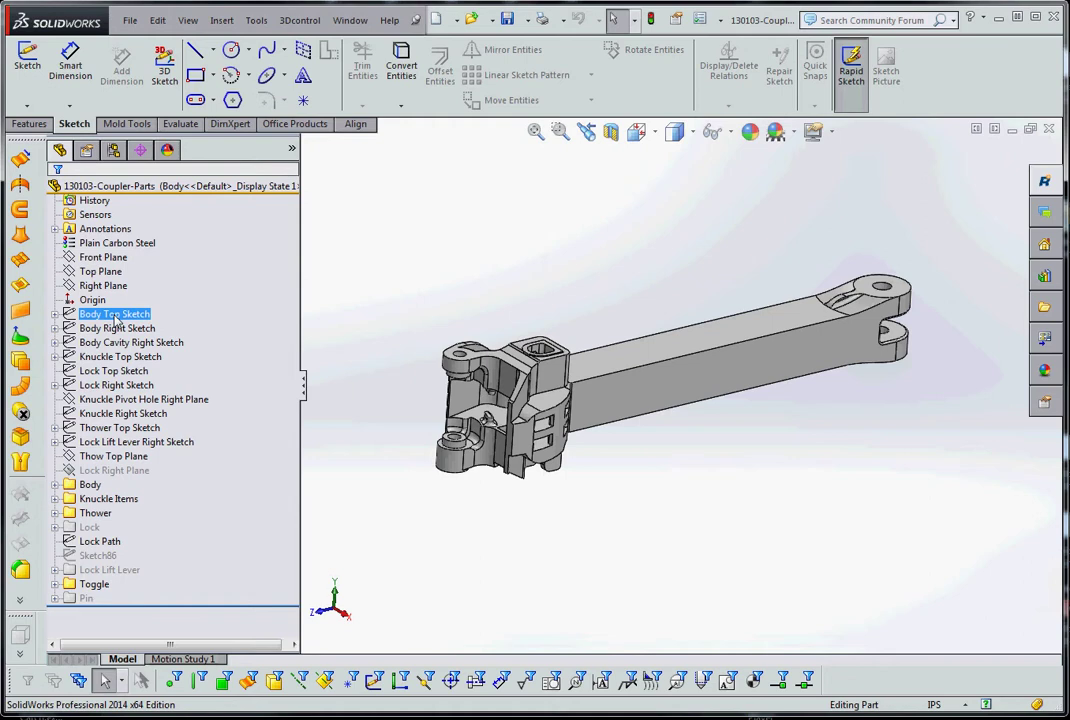
right_click(116, 318)
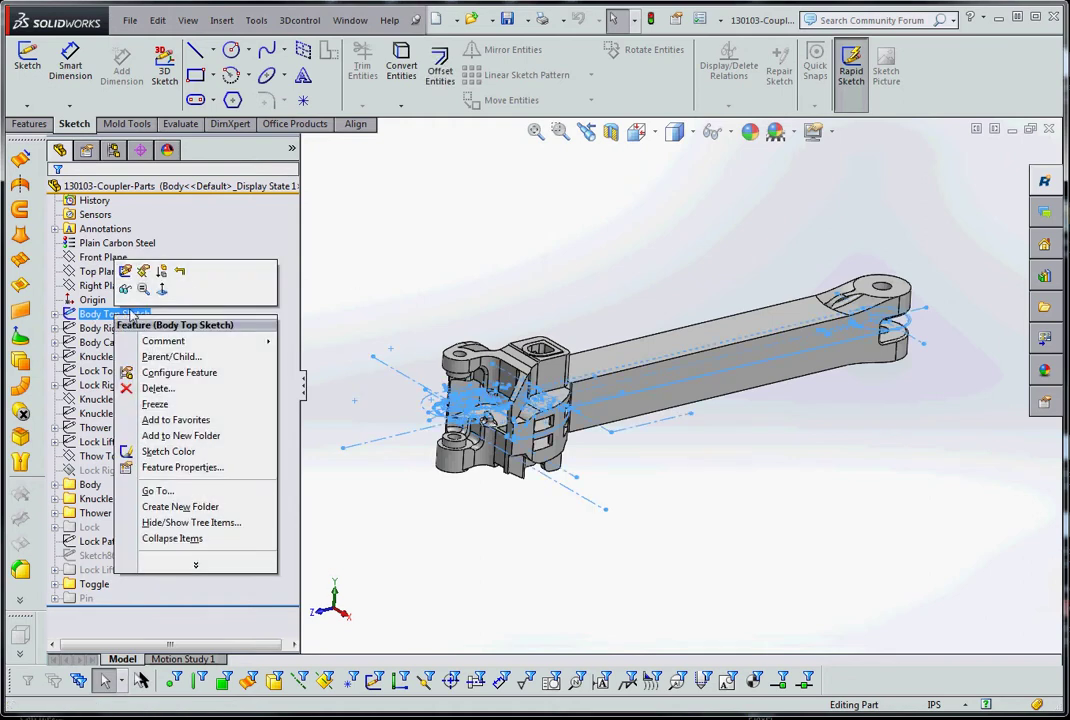
left_click(126, 270)
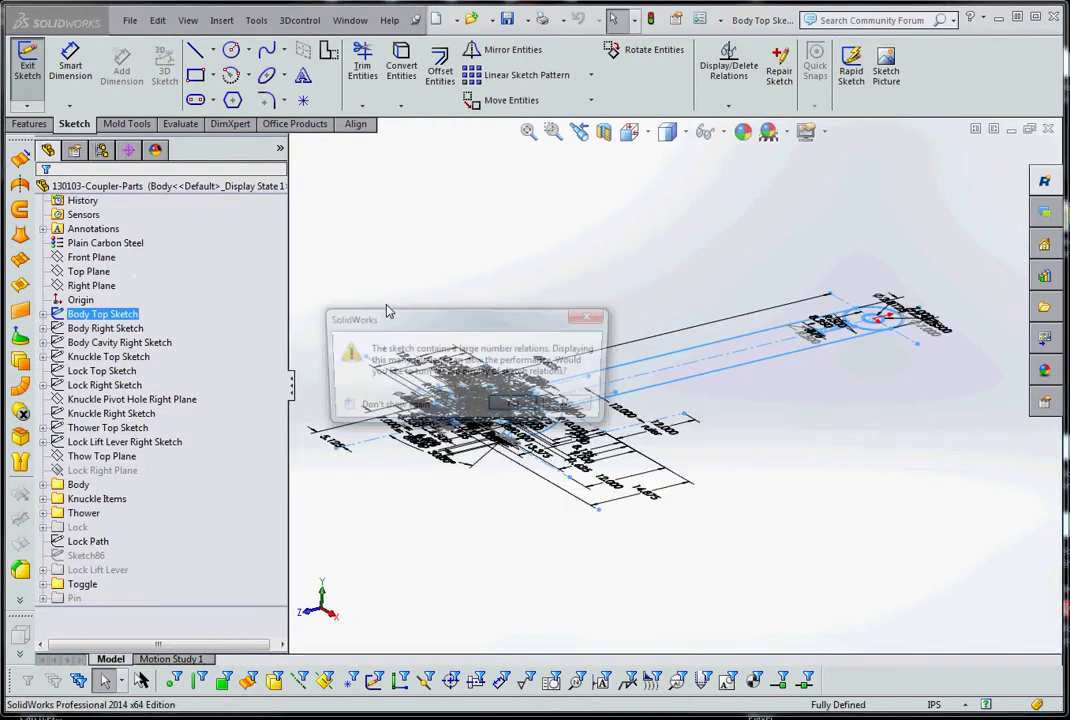
left_click(512, 405)
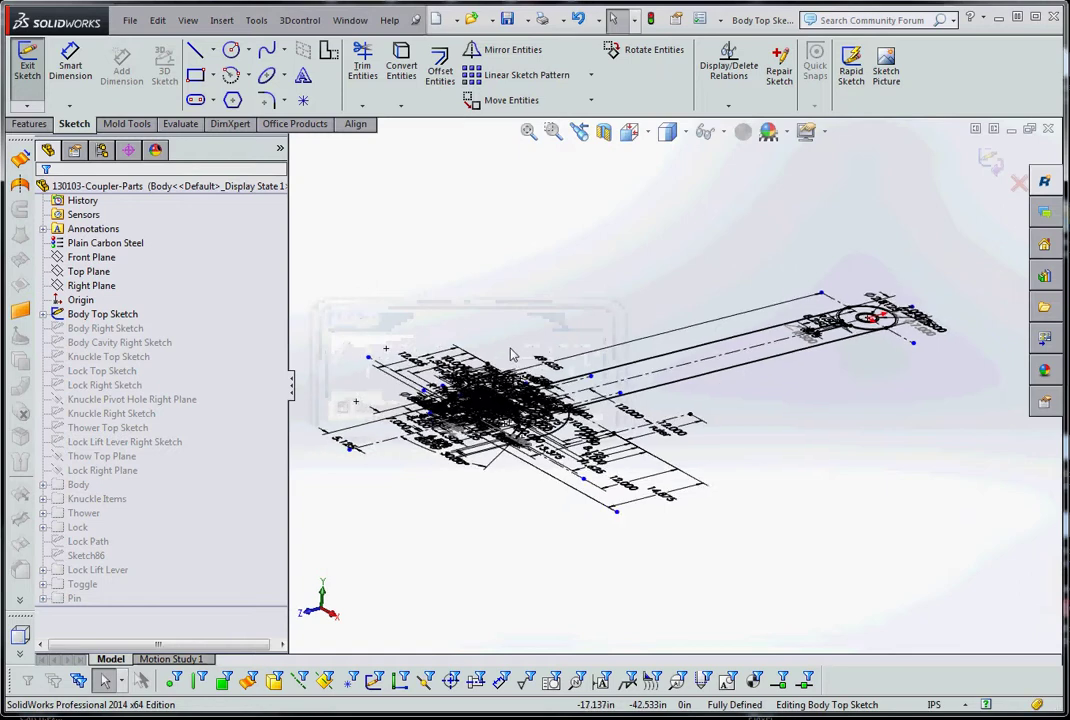
- Examine the geometry and dimensions of the Body Top Sketch around the coupler head and knuckle
scroll(612, 385, "down", 8)
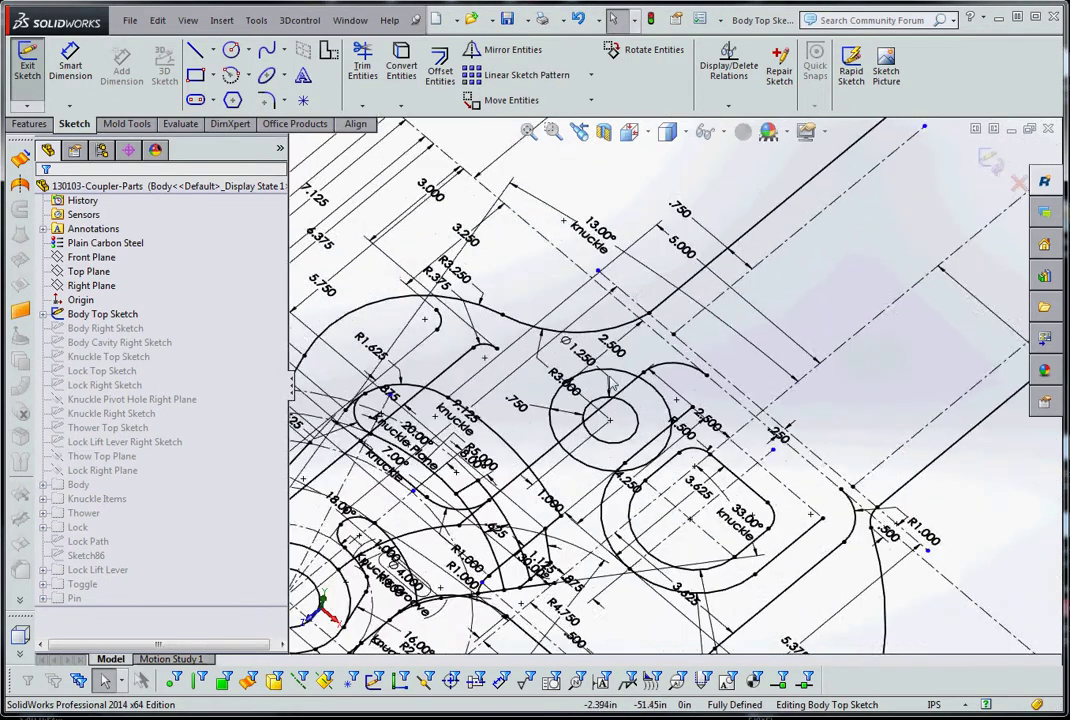
scroll(611, 383, "up", 1)
scroll(639, 383, "up", 2)
scroll(637, 383, "up", 2)
scroll(637, 383, "up", 2)
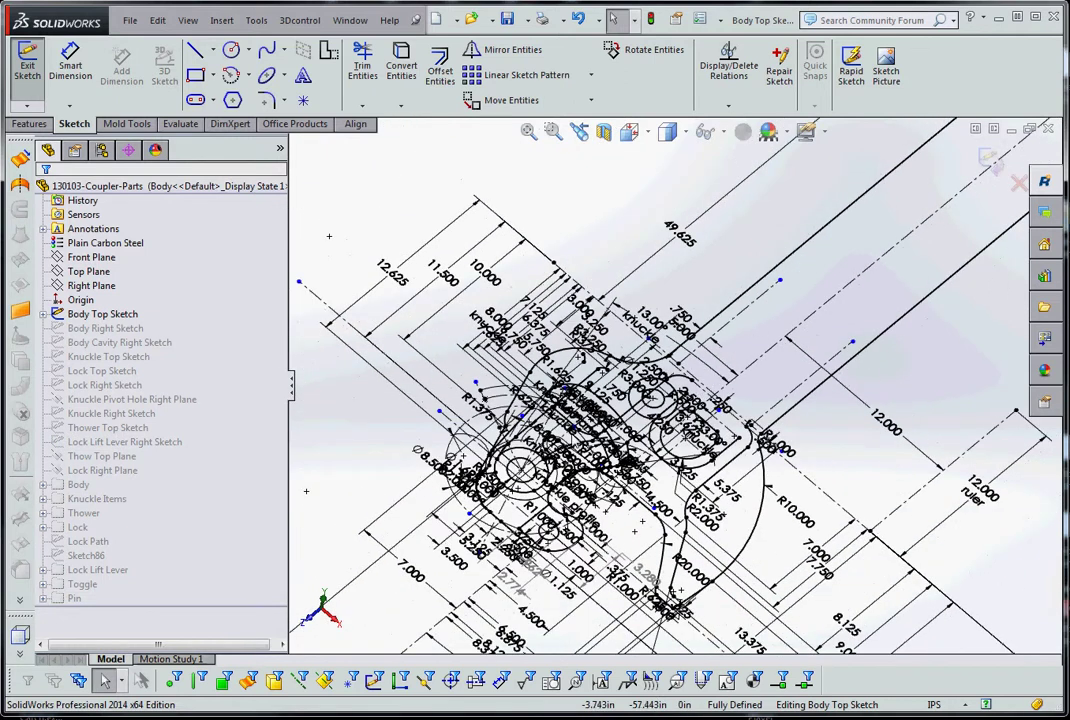
- Look over the Body Top Sketch from the coupler head to the shank end and exit the sketch
scroll(548, 440, "down", 3)
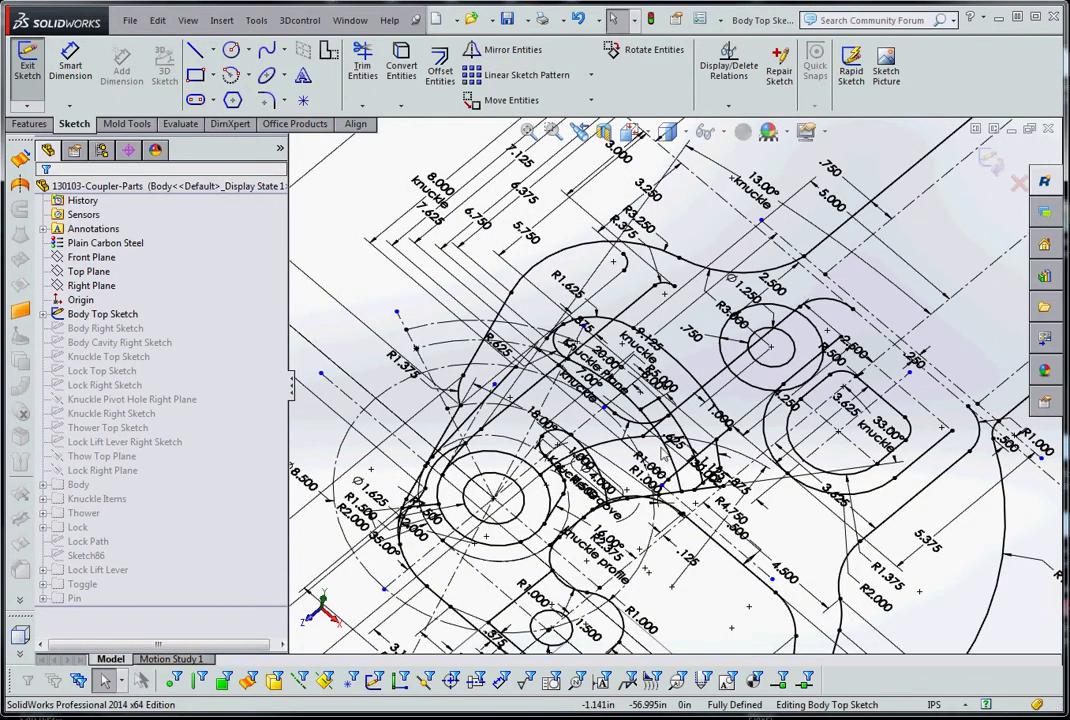
scroll(663, 448, "up", 2)
scroll(663, 448, "up", 2)
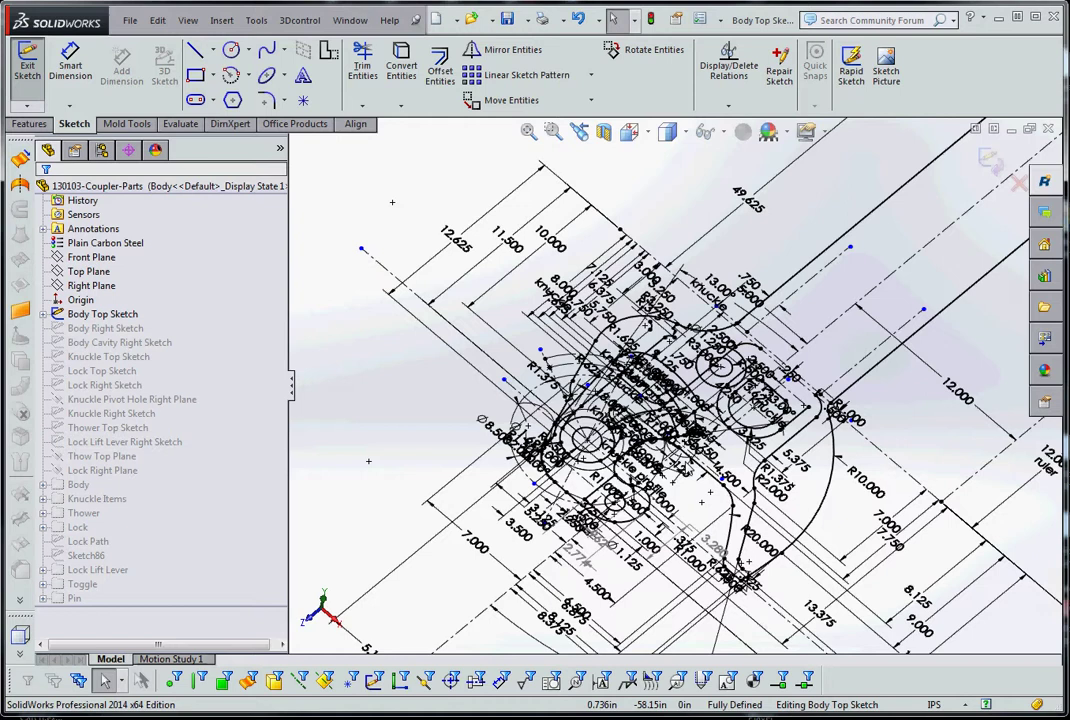
scroll(663, 448, "up", 4)
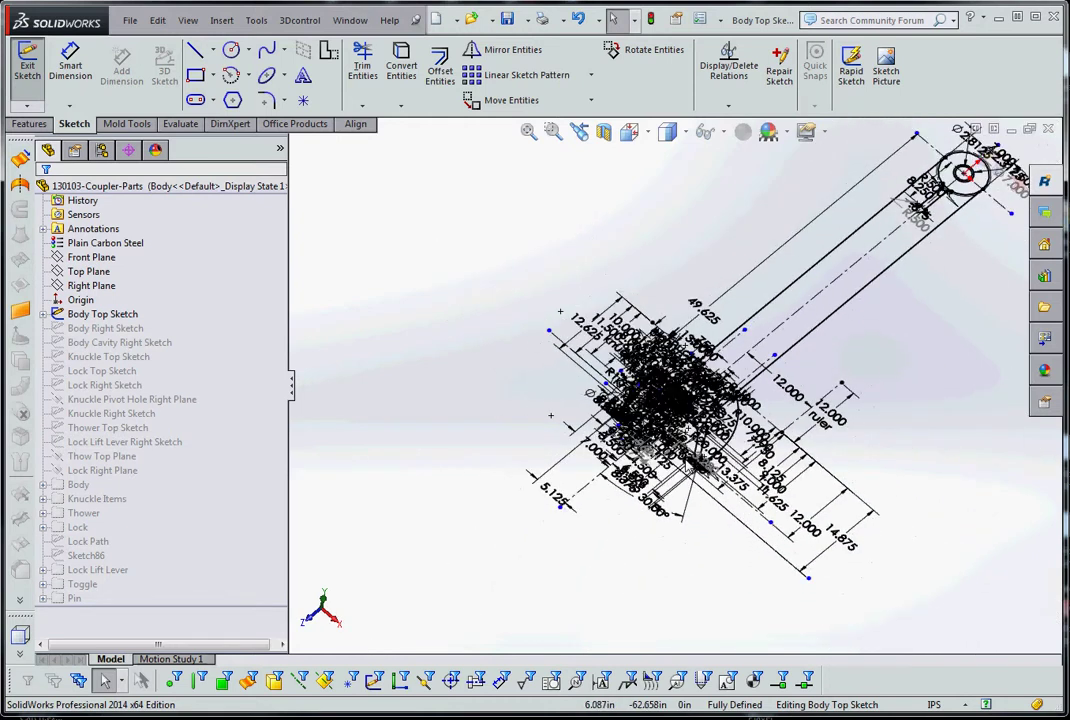
scroll(769, 375, "up", 1)
scroll(769, 375, "down", 3)
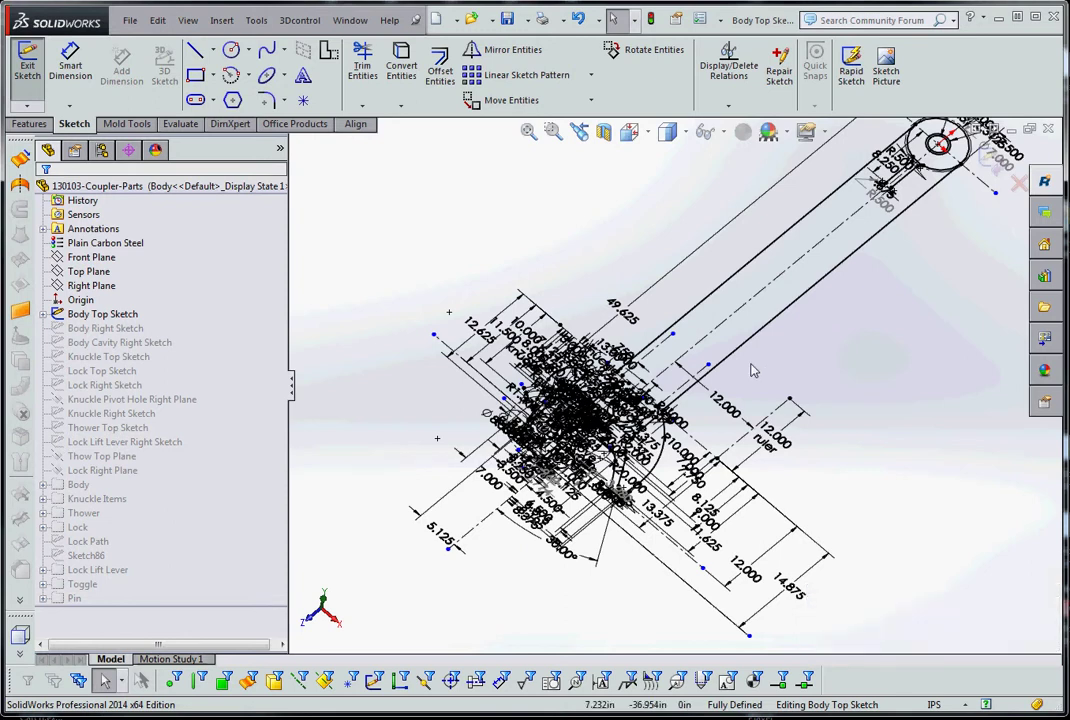
left_click(651, 19)
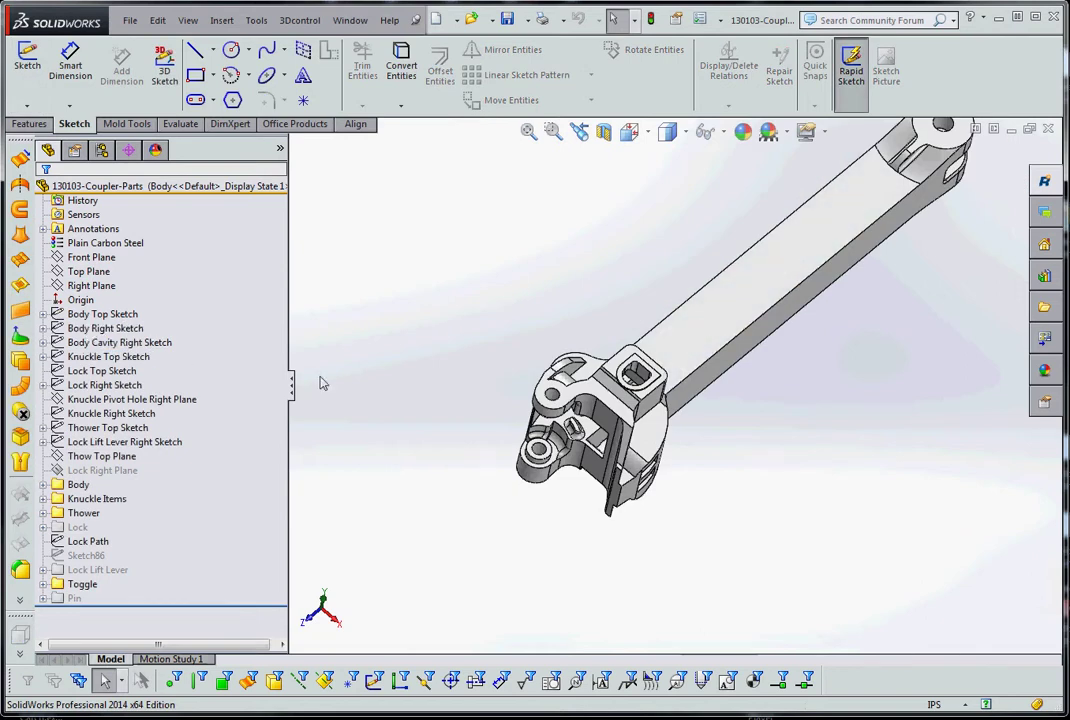
- Highlight the Body Right Sketch and examine its geometry and dimensions around the coupler head
left_click(118, 315)
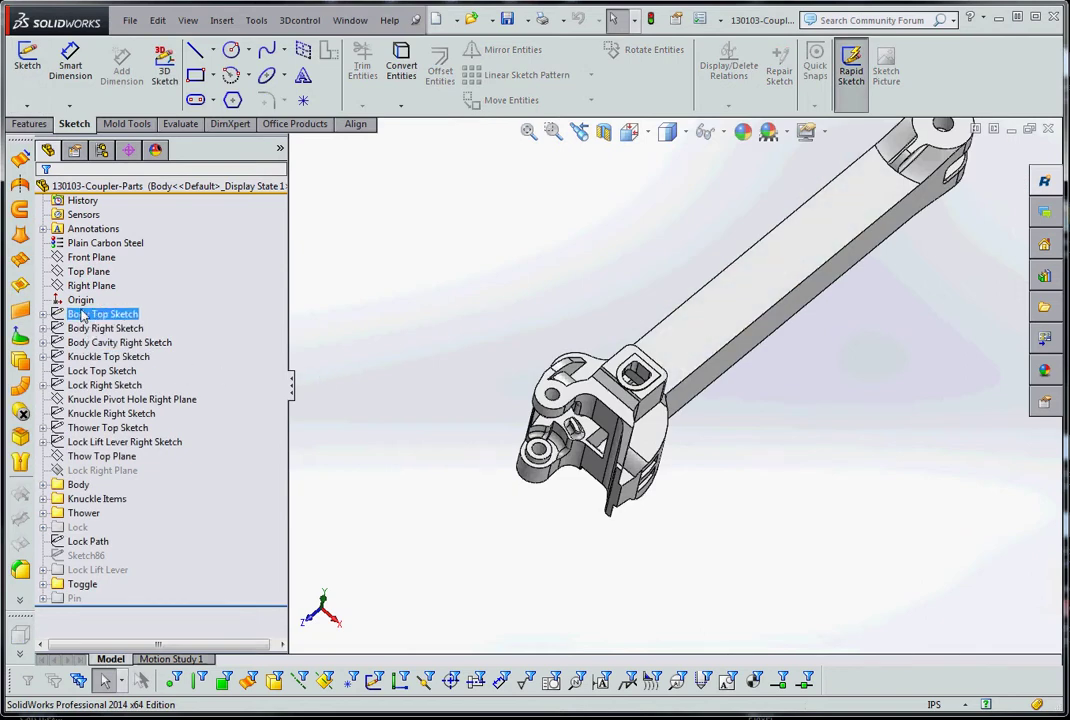
left_click(120, 342)
left_click(122, 329)
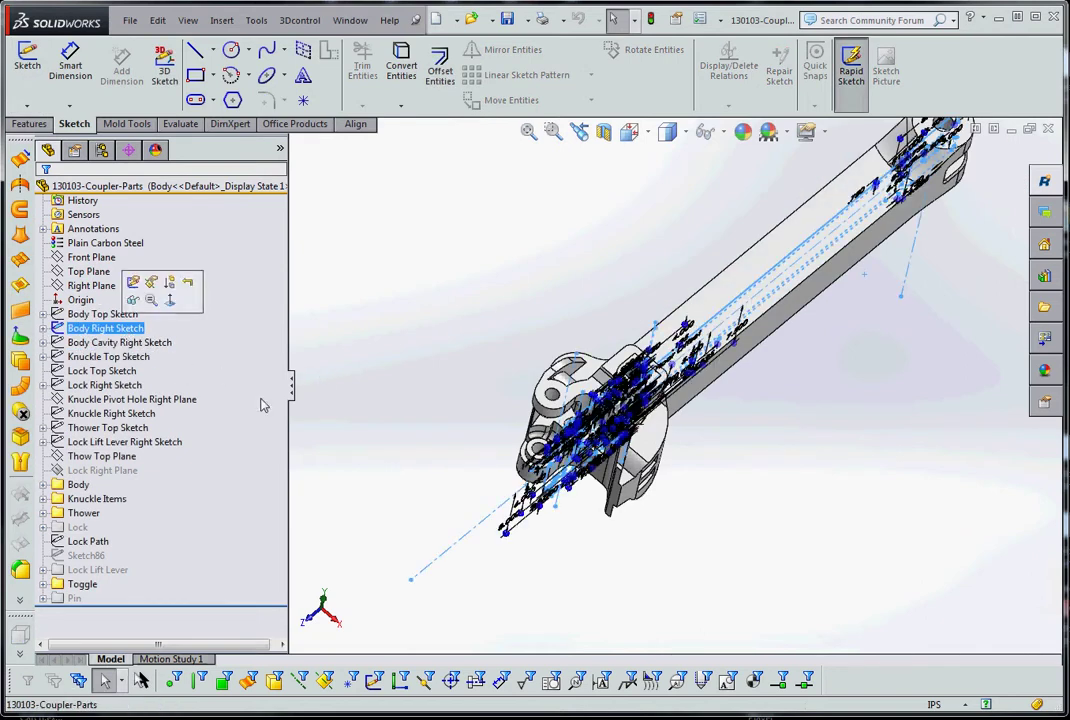
mouse_move(590, 578)
middle_mouse_down()
mouse_move(710, 532)
mouse_move(800, 418)
mouse_move(659, 480)
mouse_move(590, 487)
mouse_move(604, 503)
mouse_move(590, 462)
mouse_move(598, 405)
middle_mouse_up()
scroll(598, 403, "down", 6)
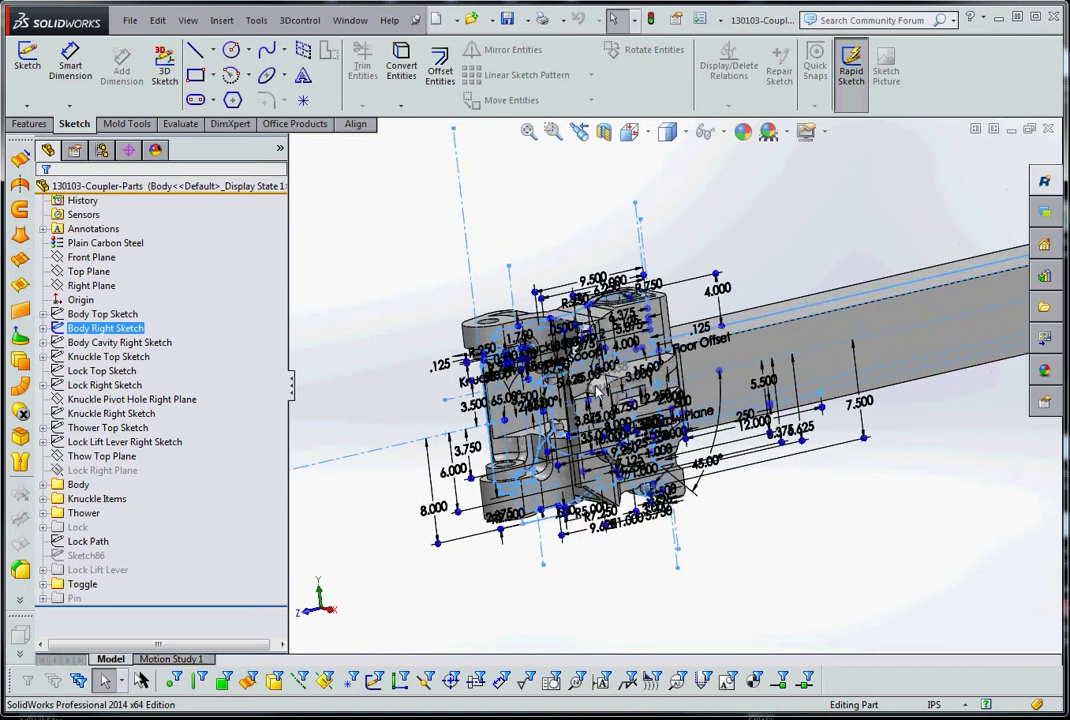
scroll(598, 403, "up", 5)
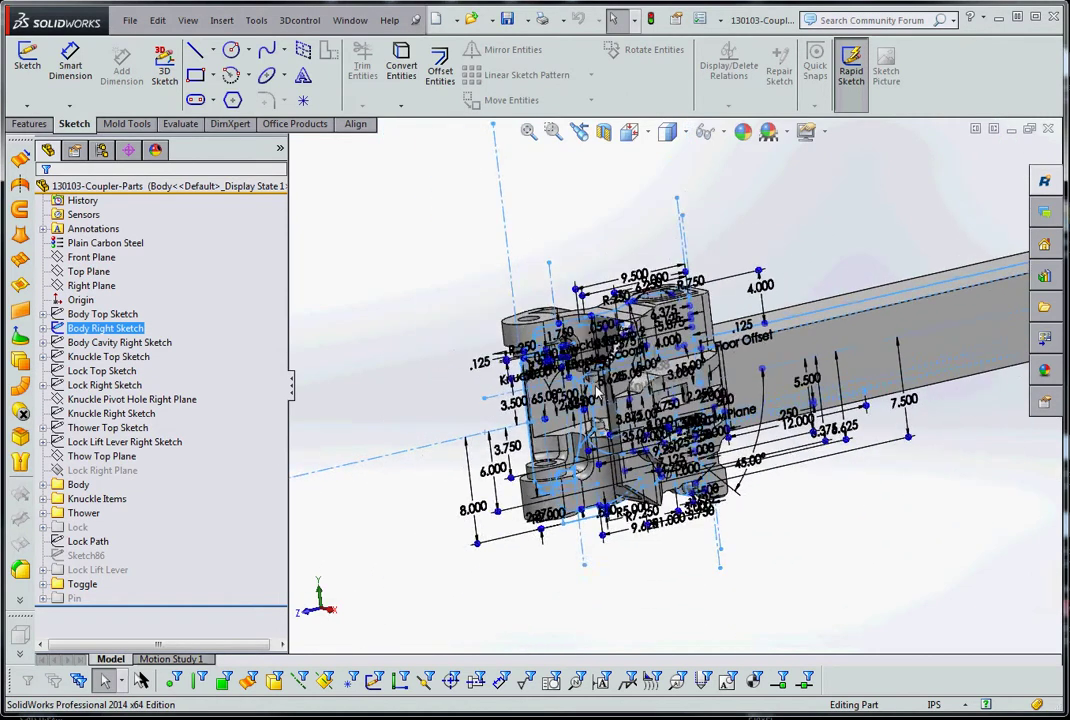
left_click(437, 303)
- Show the Body Top Sketch and the Body Right Sketch together on the coupler model
left_click(117, 316)
left_click(113, 329, "ctrl")
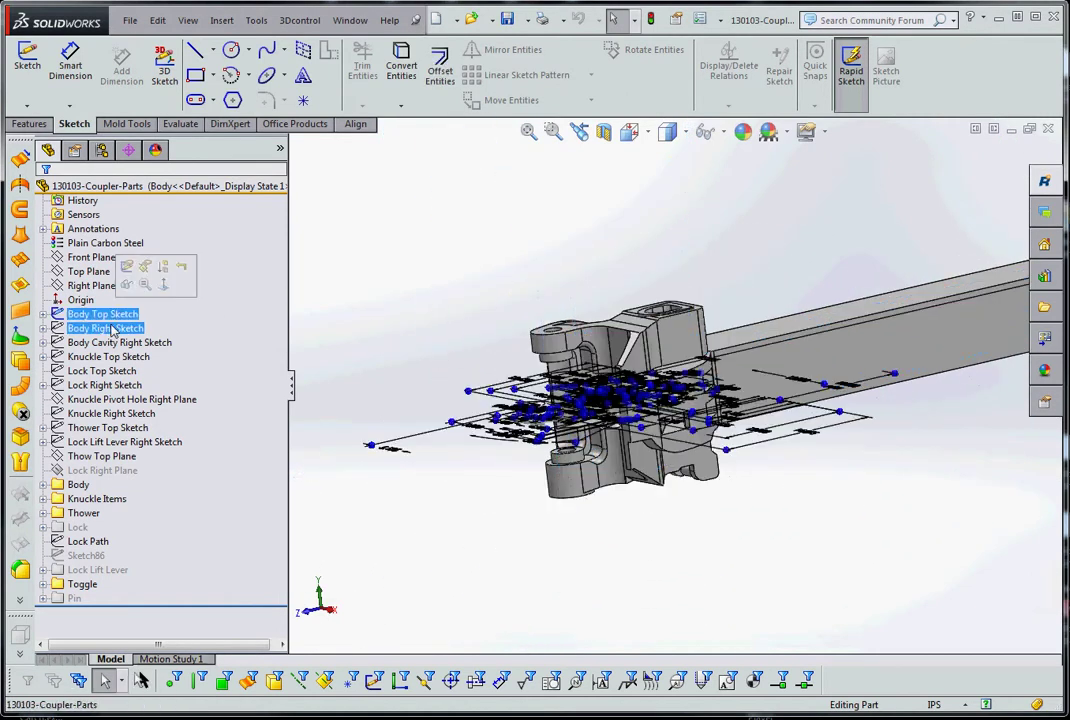
right_click(113, 329)
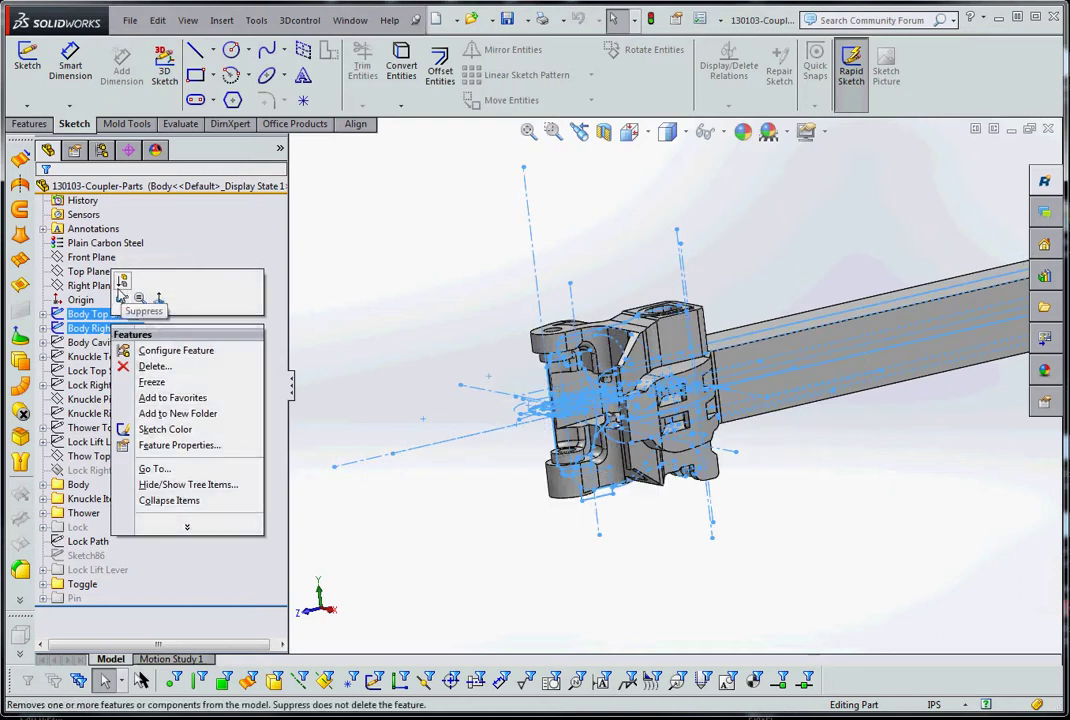
left_click(122, 299)
- Examine from several angles how the top and right design sketches line up with the coupler head
mouse_move(540, 521)
middle_mouse_down()
mouse_move(564, 565)
mouse_move(622, 424)
middle_mouse_up()
scroll(622, 424, "down", 5)
scroll(740, 500, "up", 2)
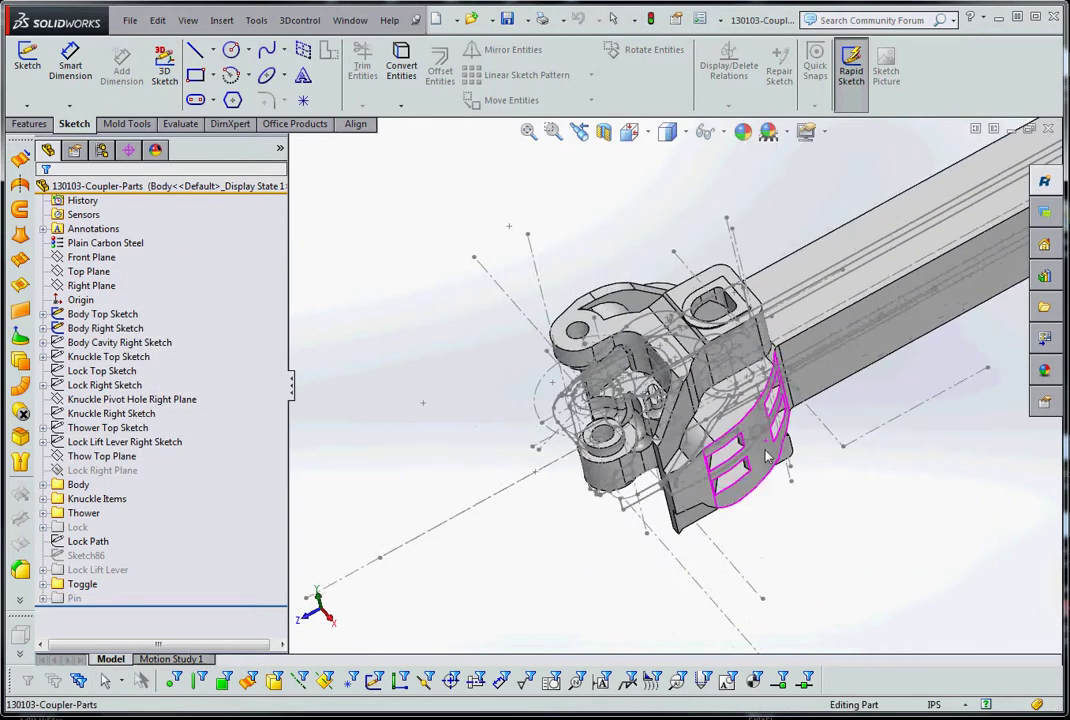
middle_click_drag(778, 519, 788, 557)
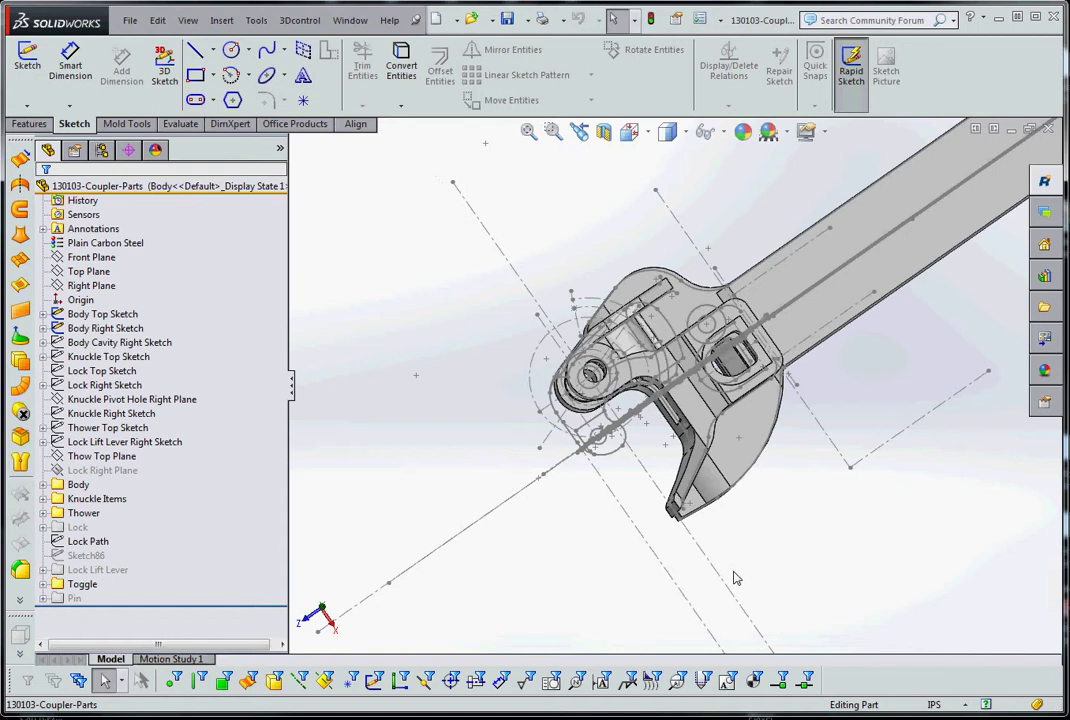
mouse_move(741, 587)
middle_mouse_down()
mouse_move(724, 487)
mouse_move(663, 395)
middle_mouse_up()
scroll(663, 395, "down", 3)
scroll(600, 390, "up", 3)
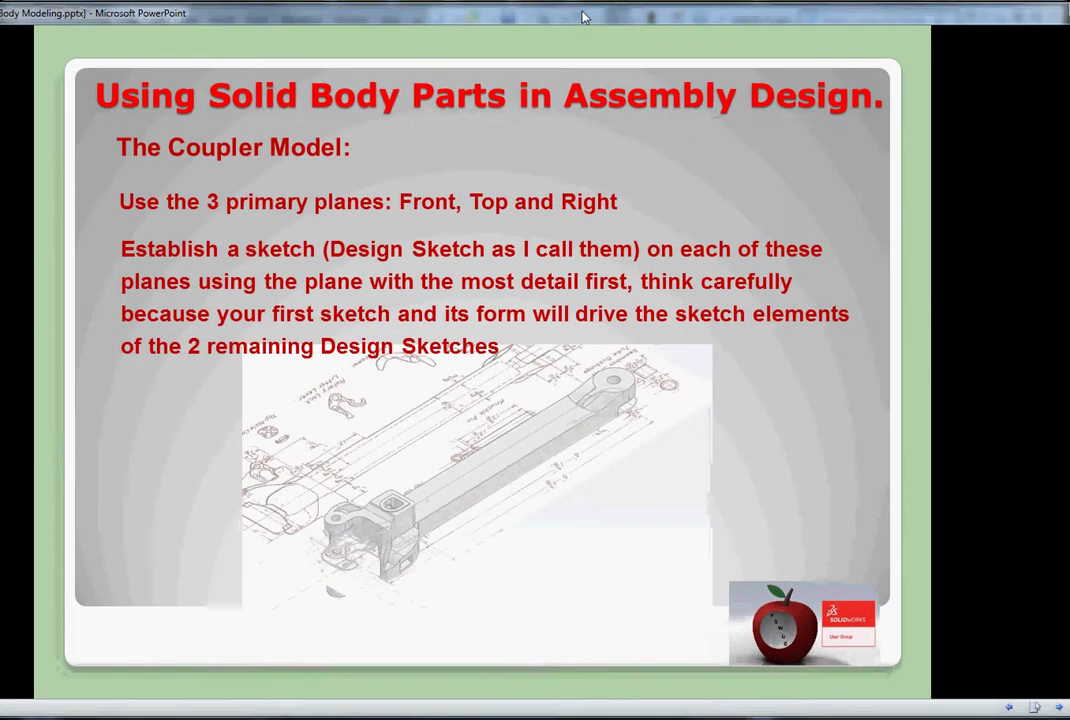
- Switch back to SolidWorks from the presentation and unsuppress Sketch Picture5 under the Body Top Sketch
left_click(334, 442)
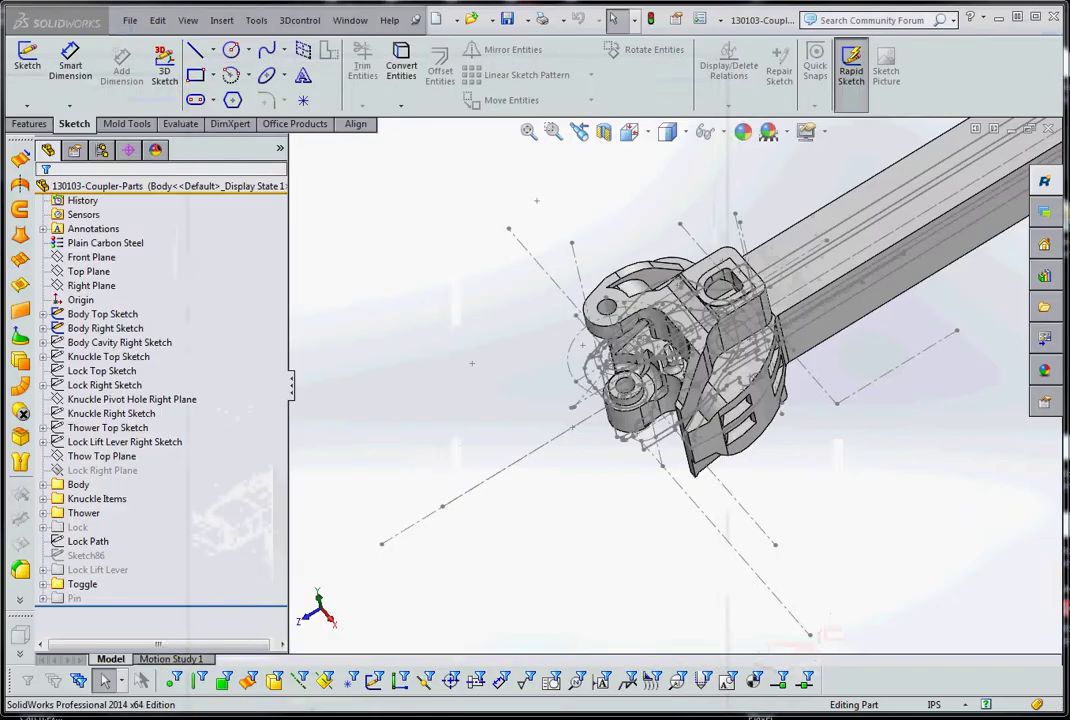
left_click(43, 313)
left_click(111, 329)
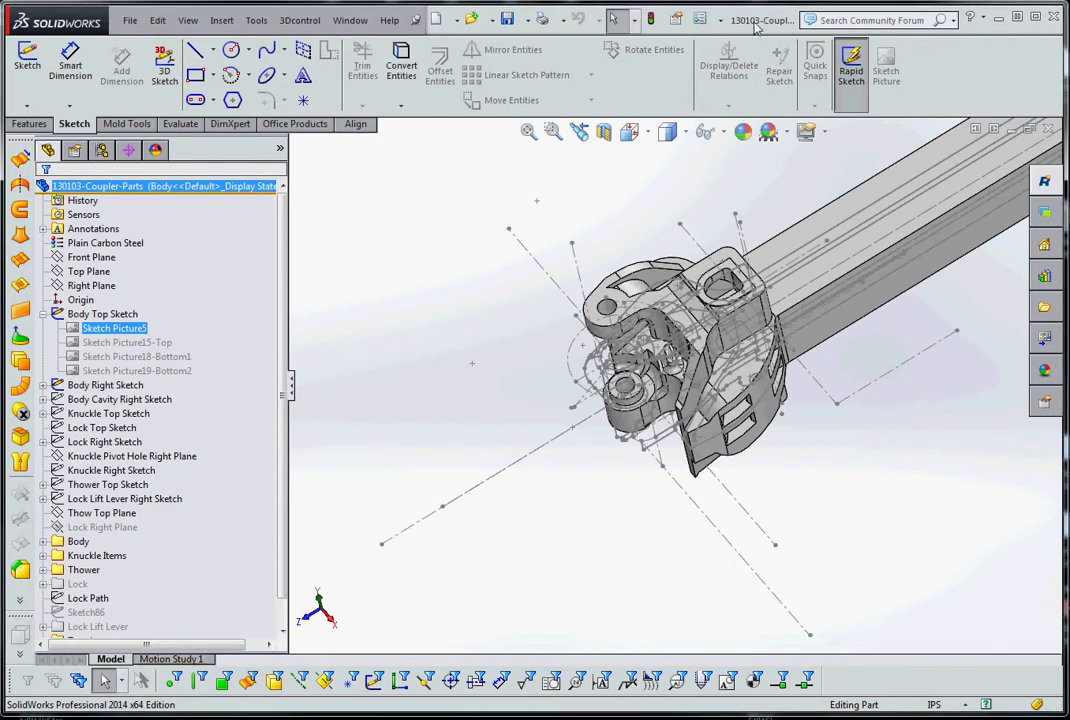
left_click(463, 320)
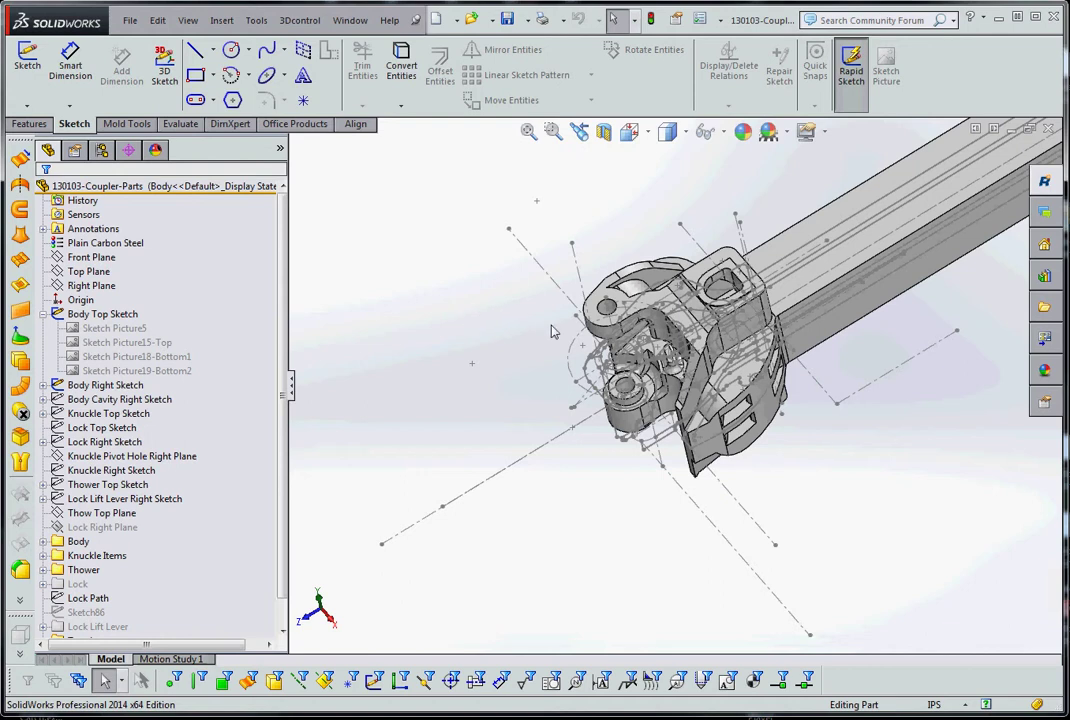
left_click(115, 328)
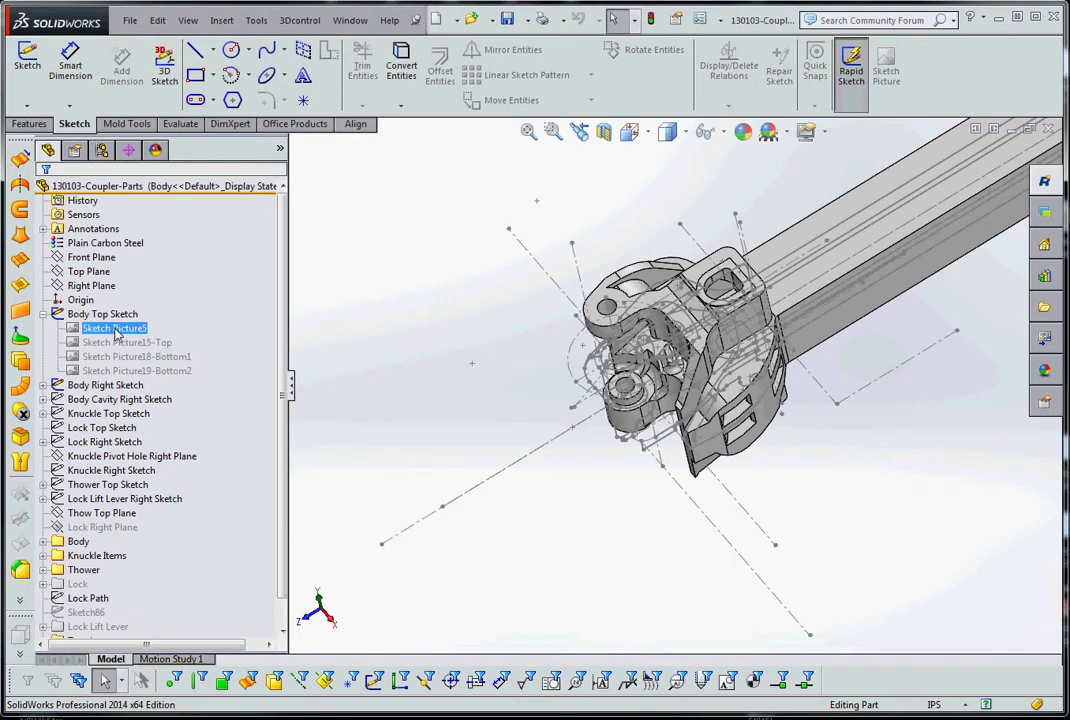
left_click(116, 342)
left_click(113, 330)
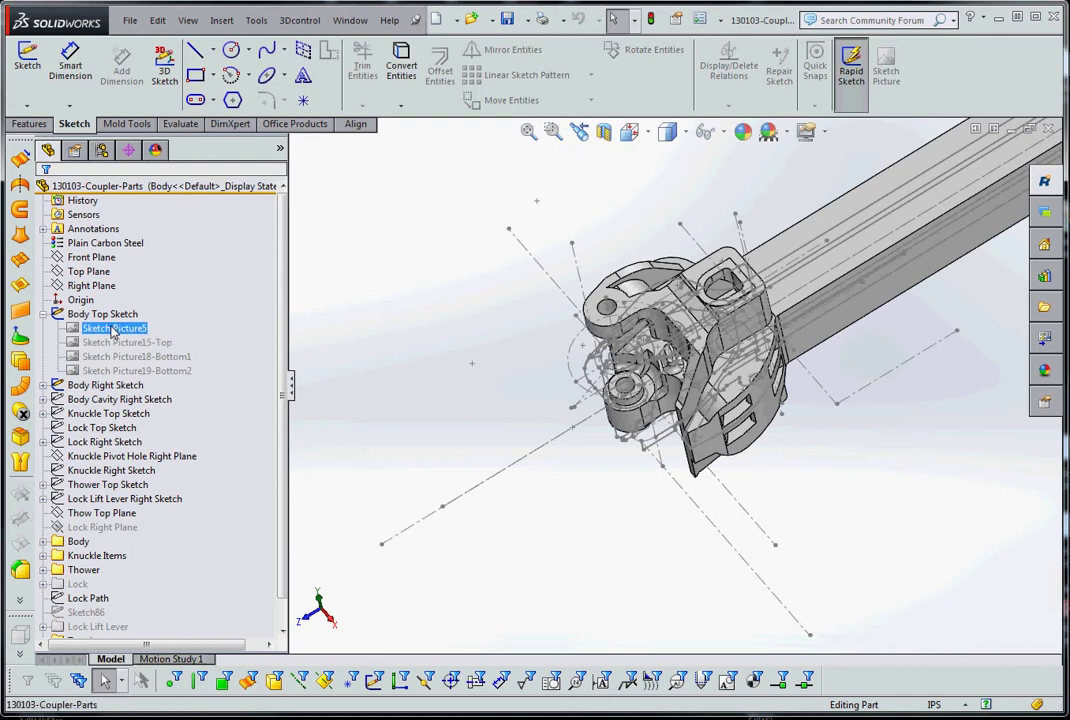
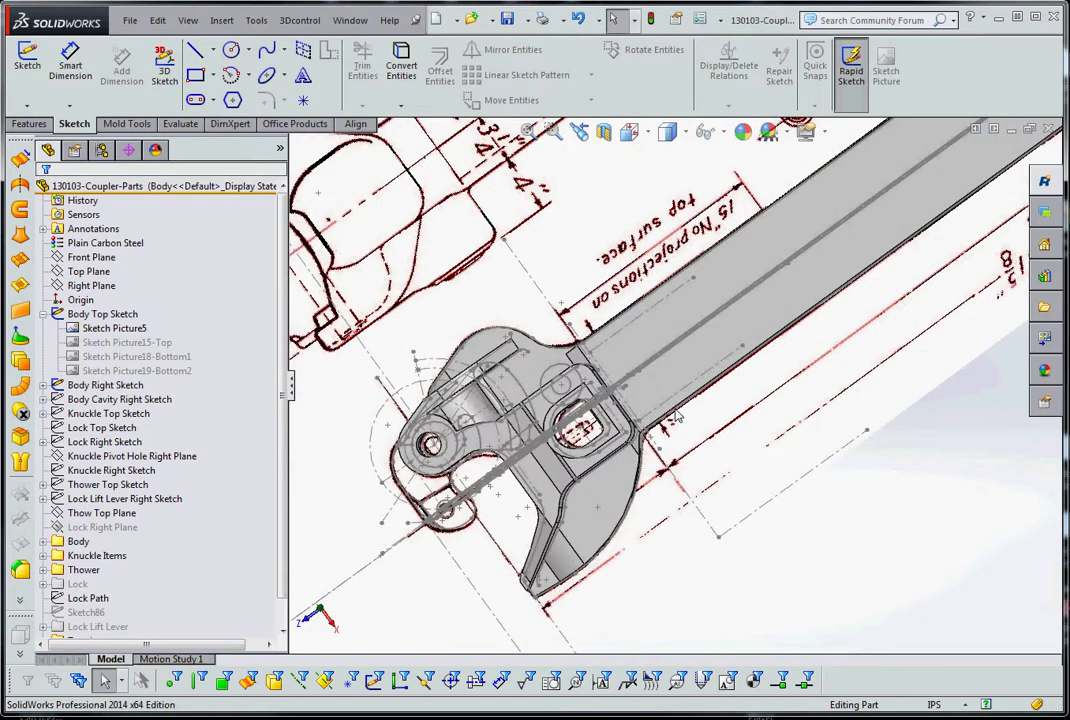
scroll(676, 415, "up", 3)
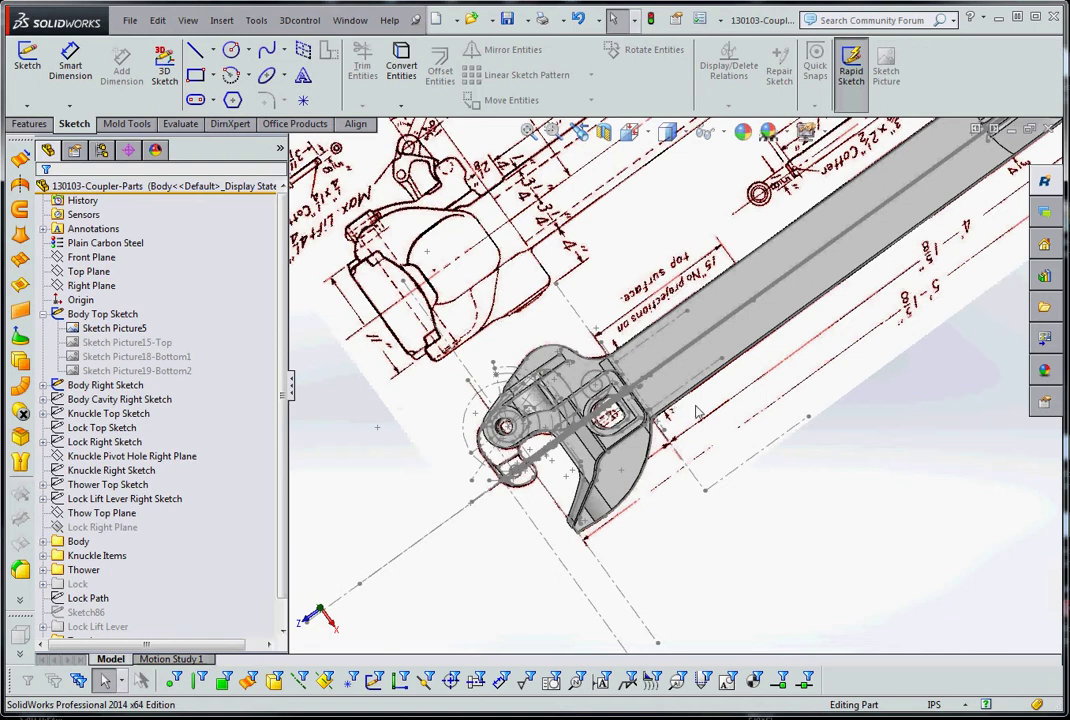
scroll(675, 413, "up", 4)
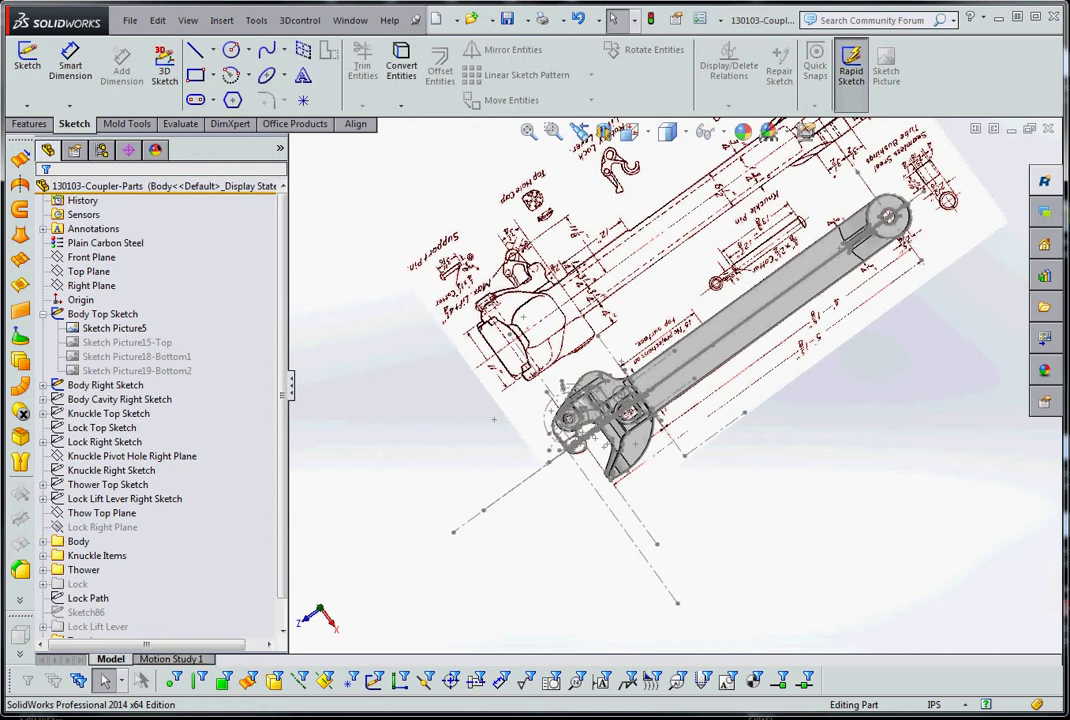
- Switch to PowerPoint to show the slide about modeling from the sketches only, and return to SolidWorks
key("alt+Tab")
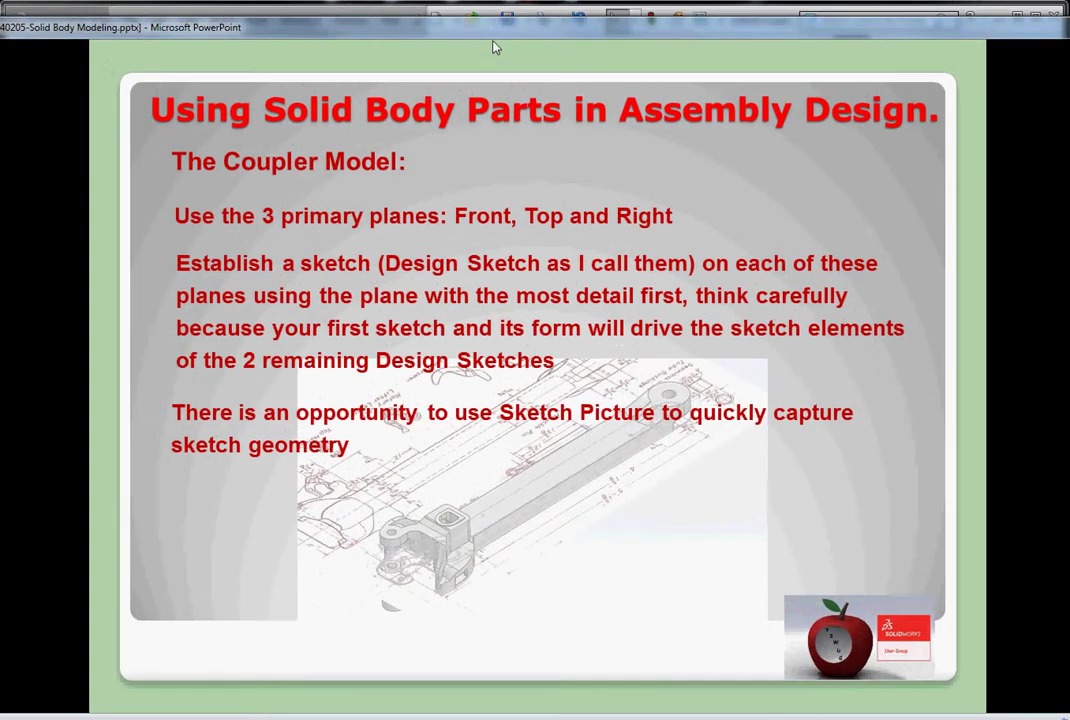
left_click(404, 498)
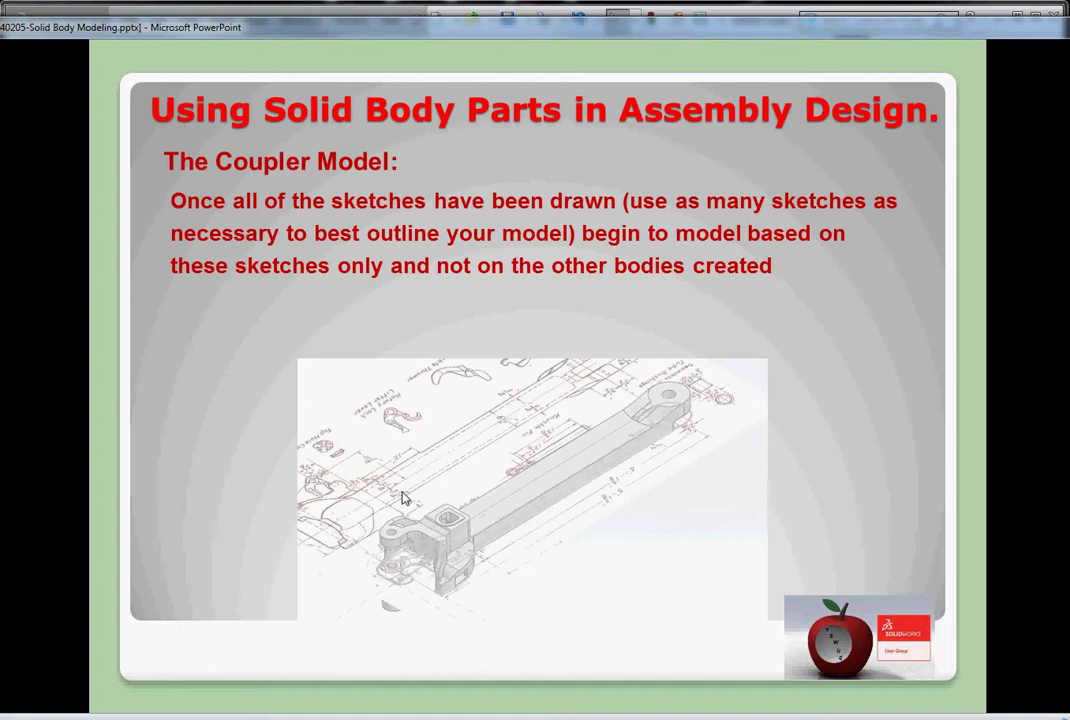
key("alt+Tab")
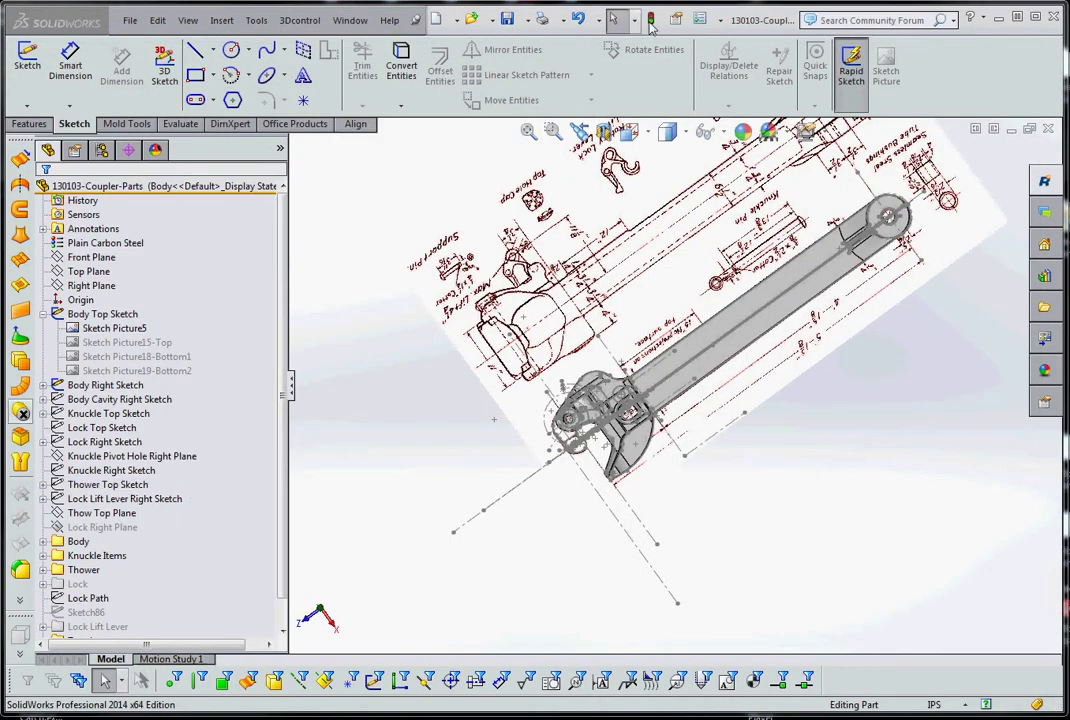
- Suppress Sketch Picture5 under the Body Top Sketch
left_click(115, 329)
right_click(115, 333)
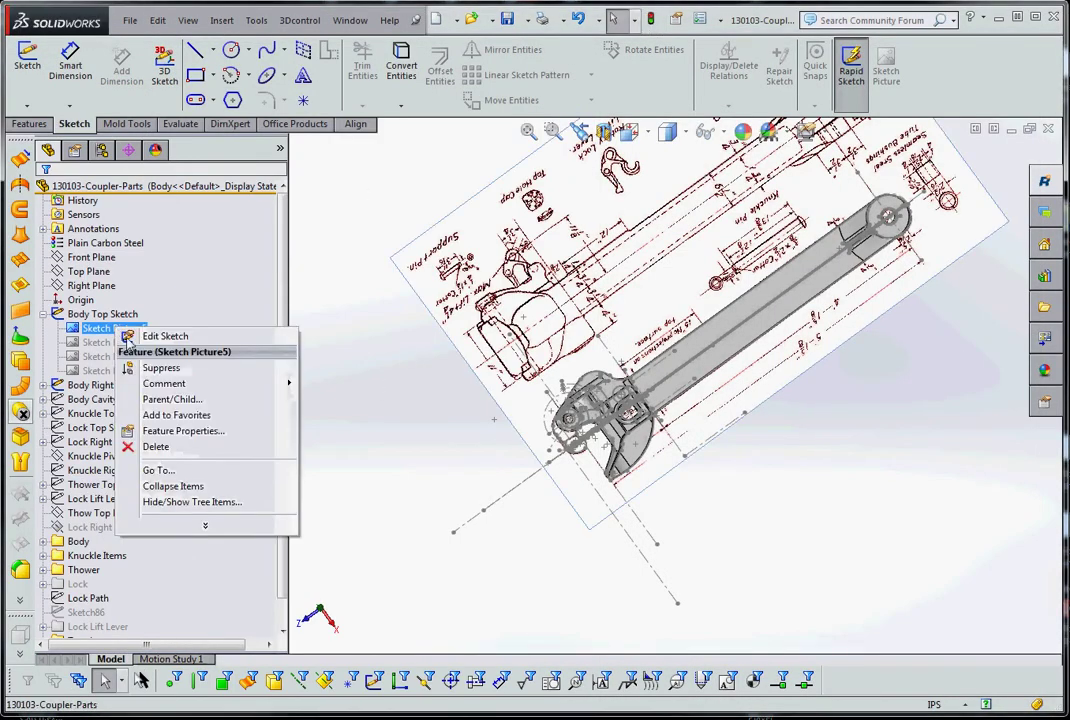
left_click(165, 366)
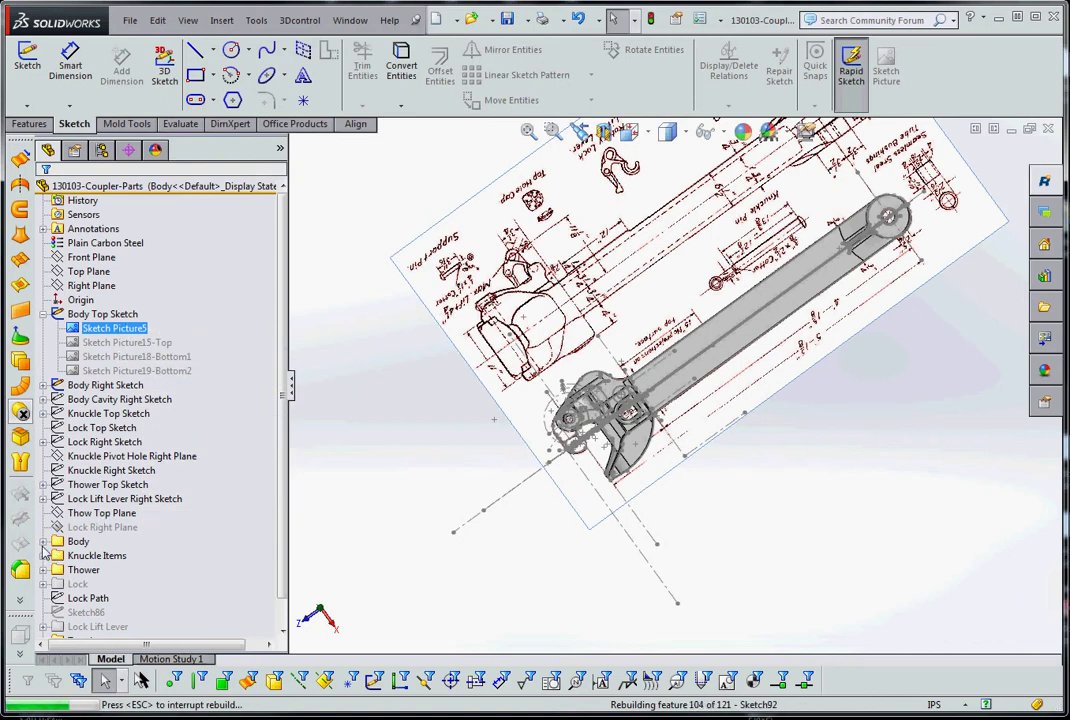
- Open the Shank Base feature in the Body folder for editing, examine its extrusion end conditions and contours, and close it
double_click(84, 546)
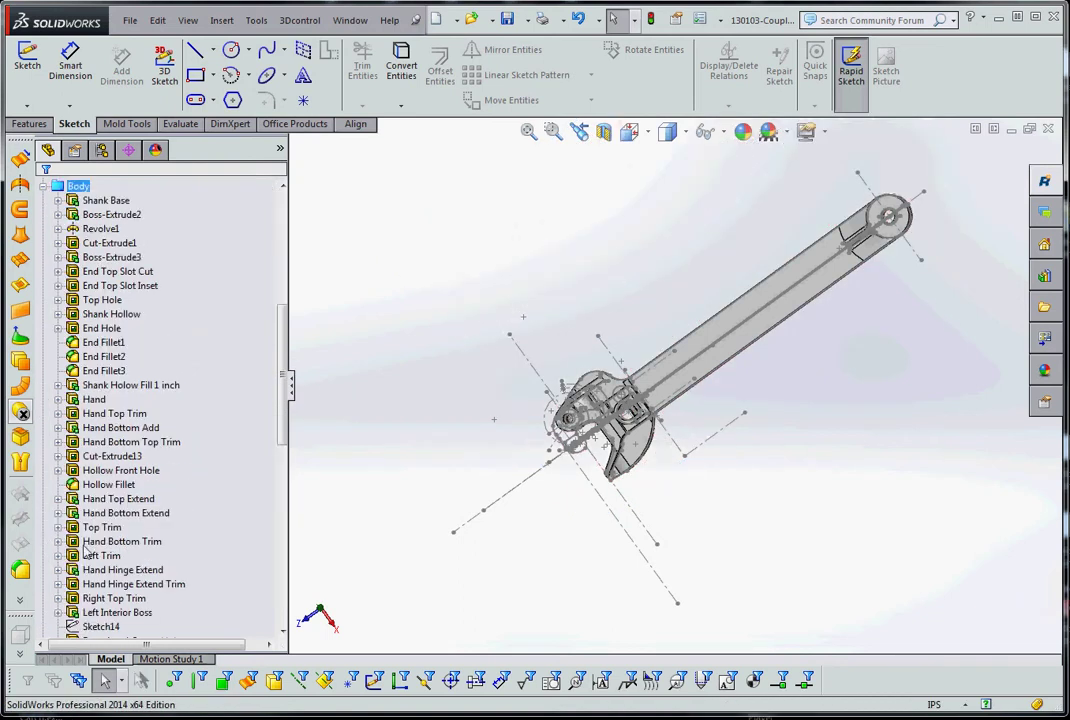
right_click(100, 200)
left_click(113, 162)
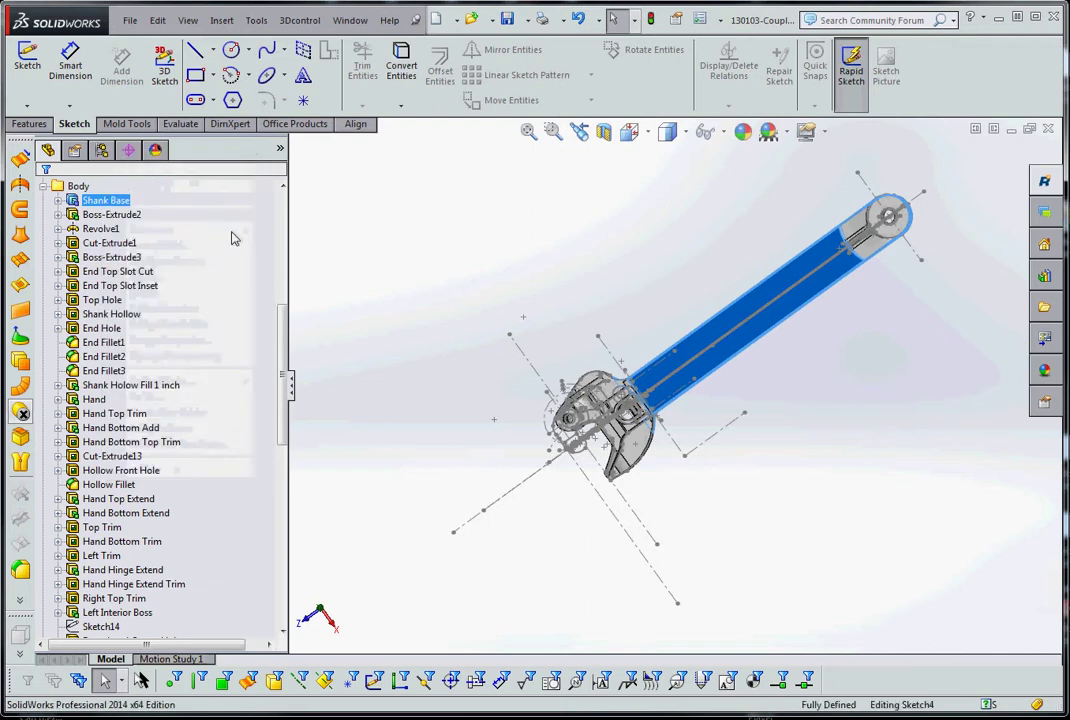
mouse_move(510, 380)
middle_mouse_down()
mouse_move(506, 301)
mouse_move(613, 340)
mouse_move(655, 376)
middle_mouse_up()
scroll(655, 376, "down", 3)
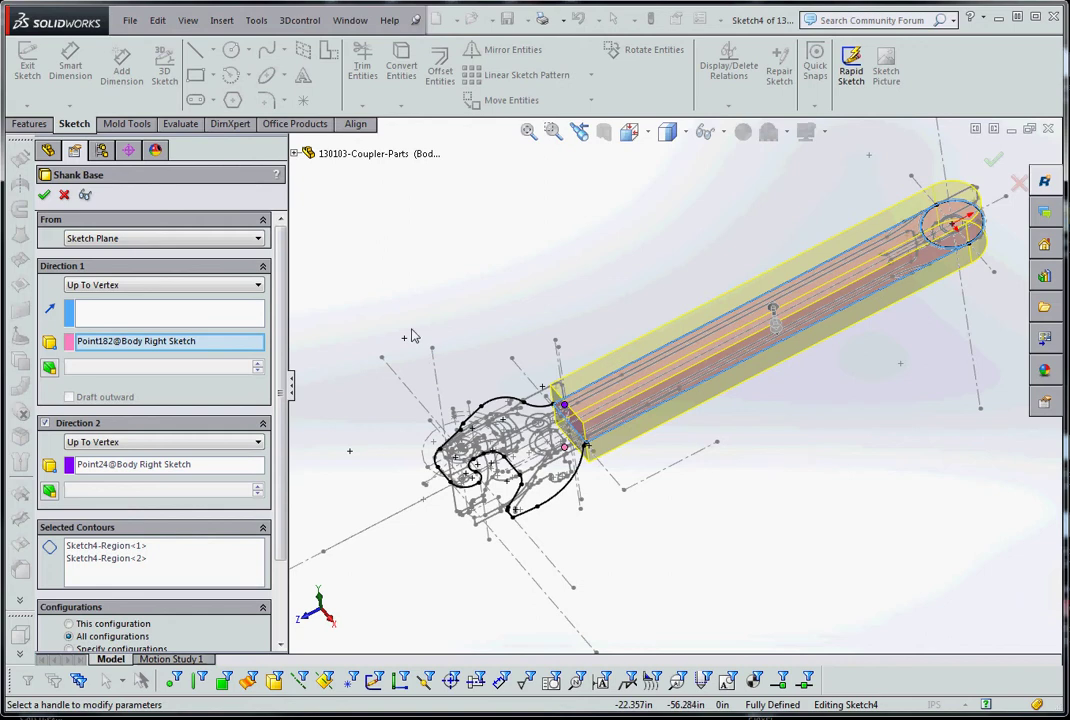
left_click(45, 196)
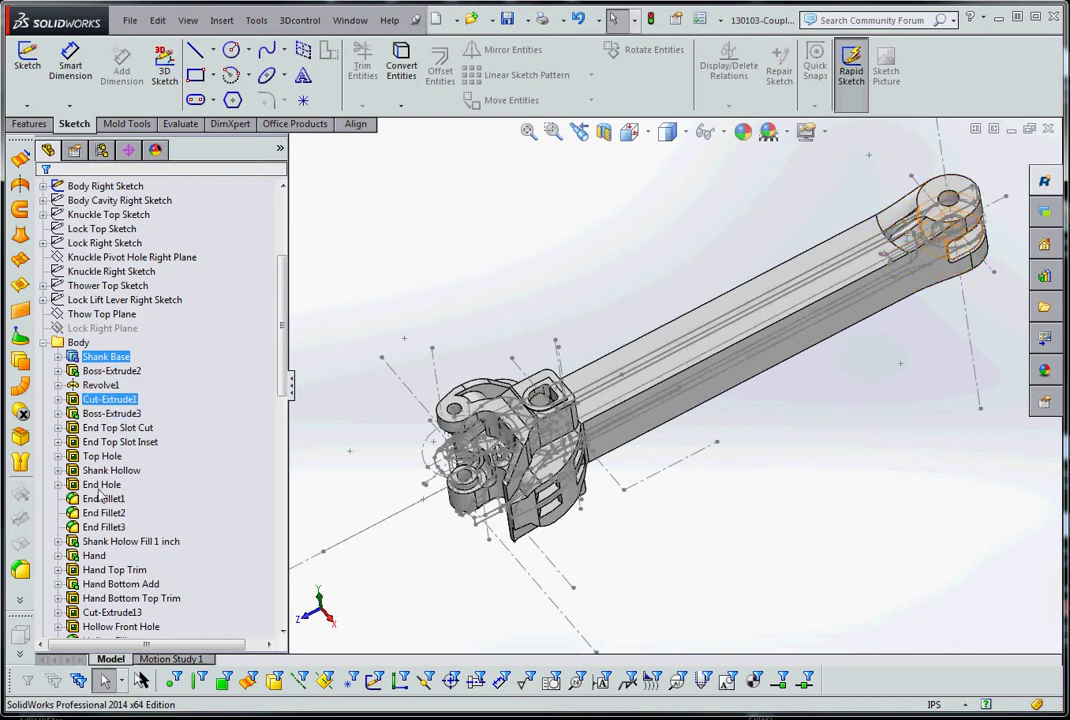
scroll(278, 295, "up", 3)
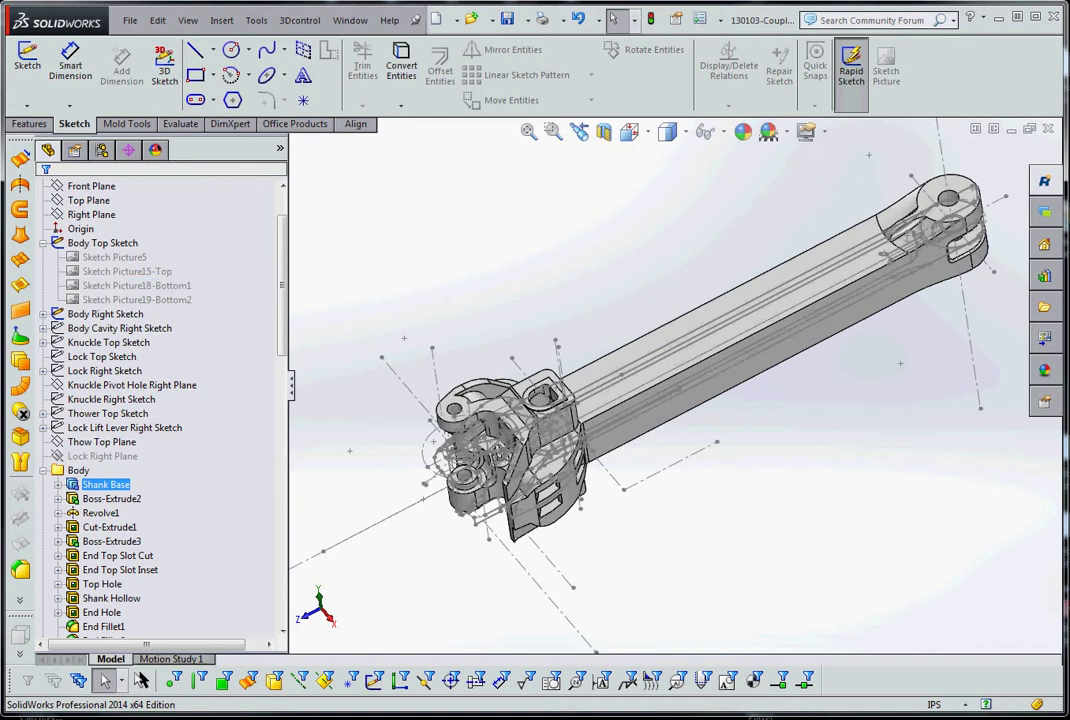
- Reveal the PowerPoint slide point on organizing each solid body's features into a folder, and return to SolidWorks
key("alt+Tab")
left_click(457, 352)
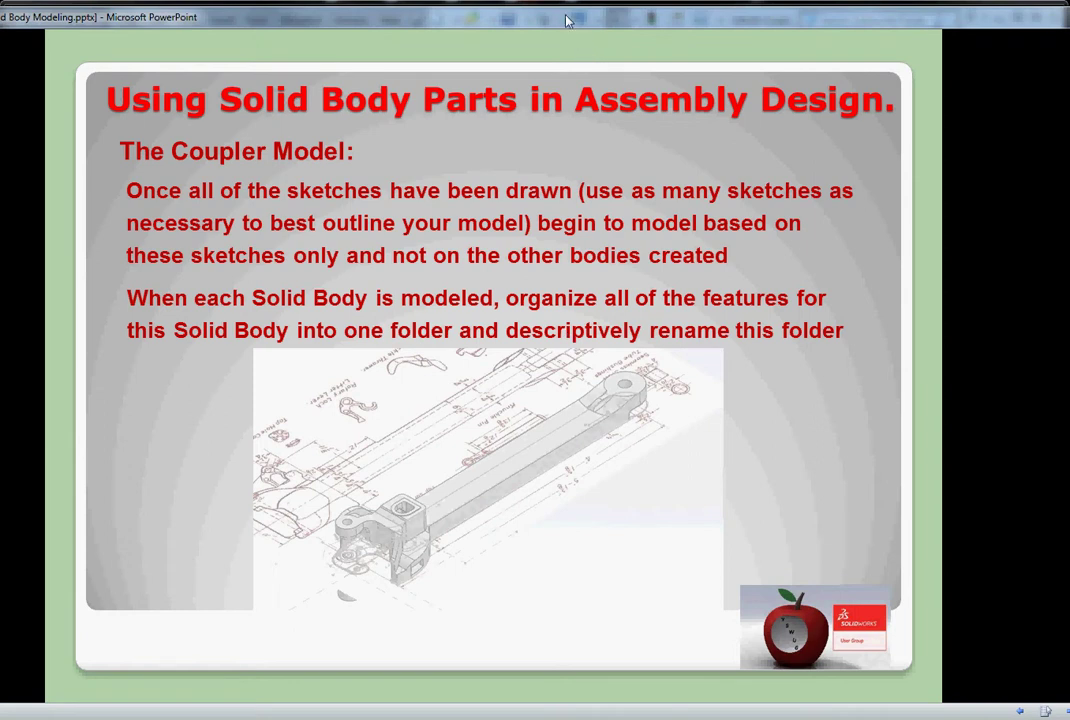
left_click(476, 18)
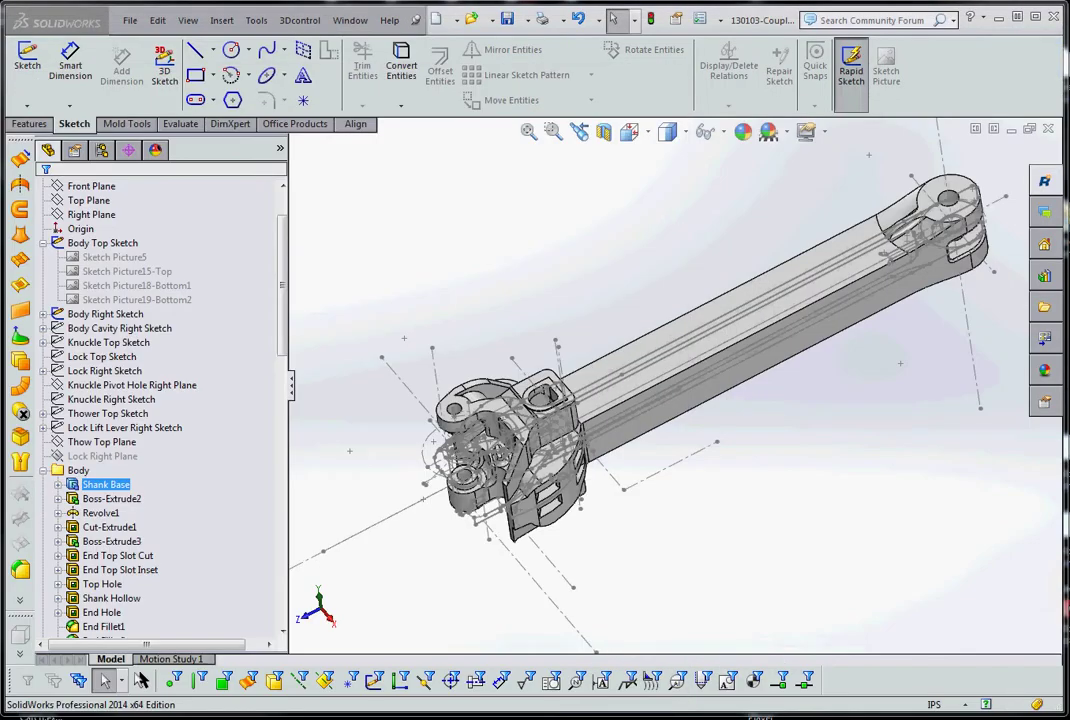
- Activate the Model configuration of the coupler part
left_click(101, 150)
left_click(130, 245)
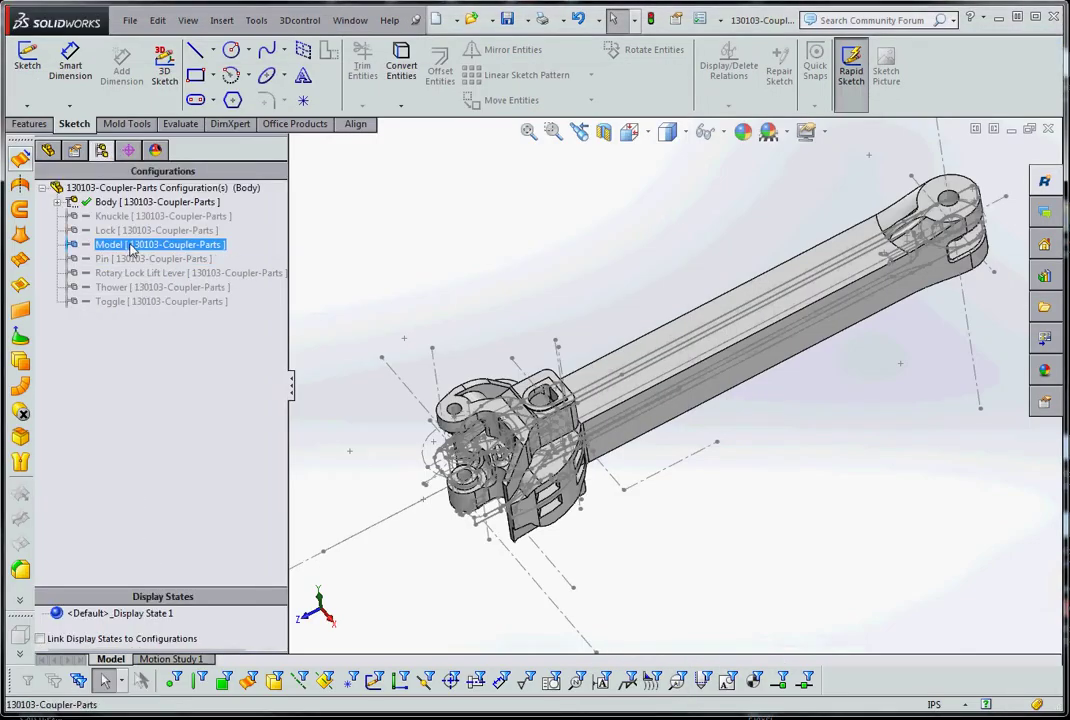
double_click(130, 245)
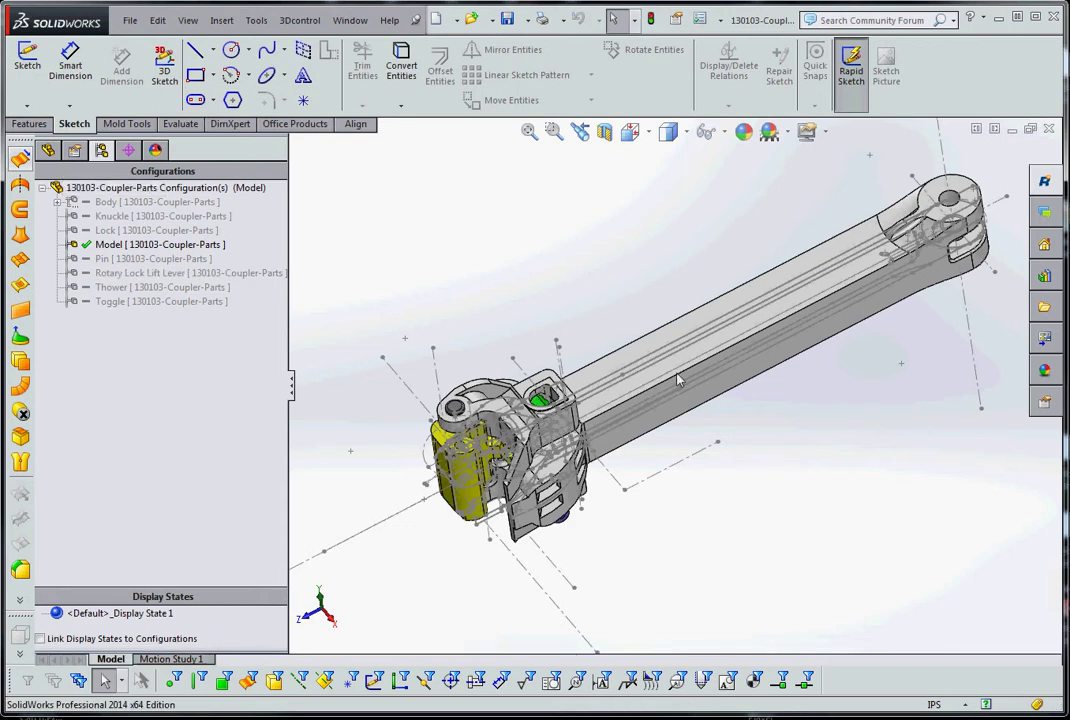
- Hide the Body Right Sketch and the Body Top Sketch in the model view
right_click(437, 387)
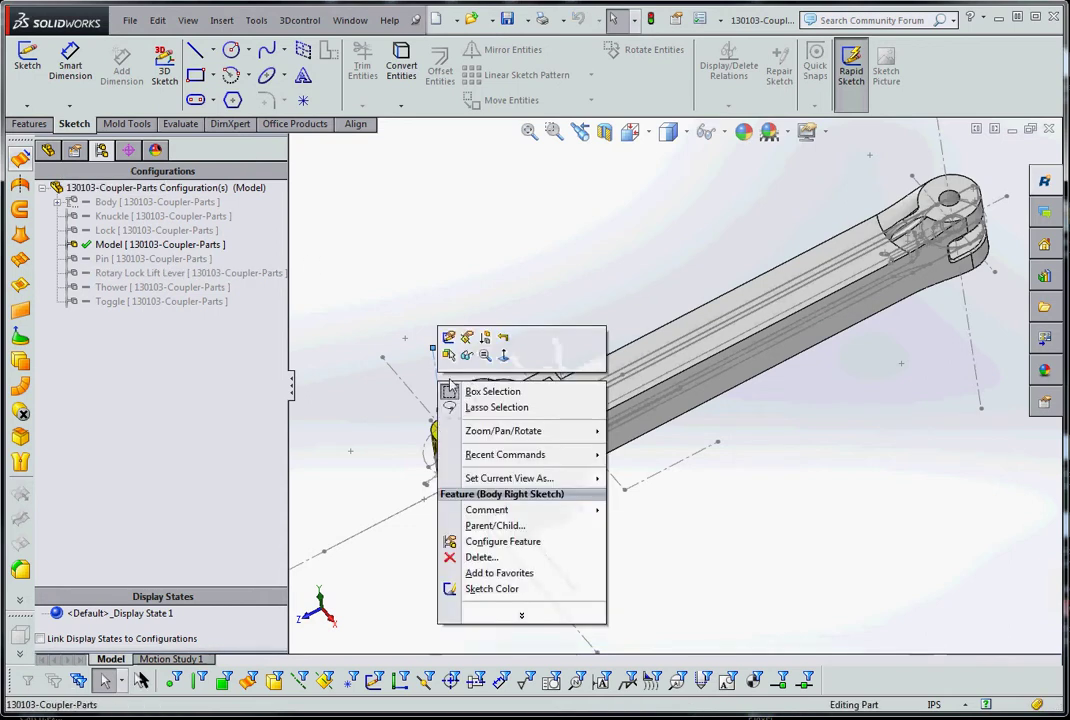
left_click(455, 337)
right_click(559, 578)
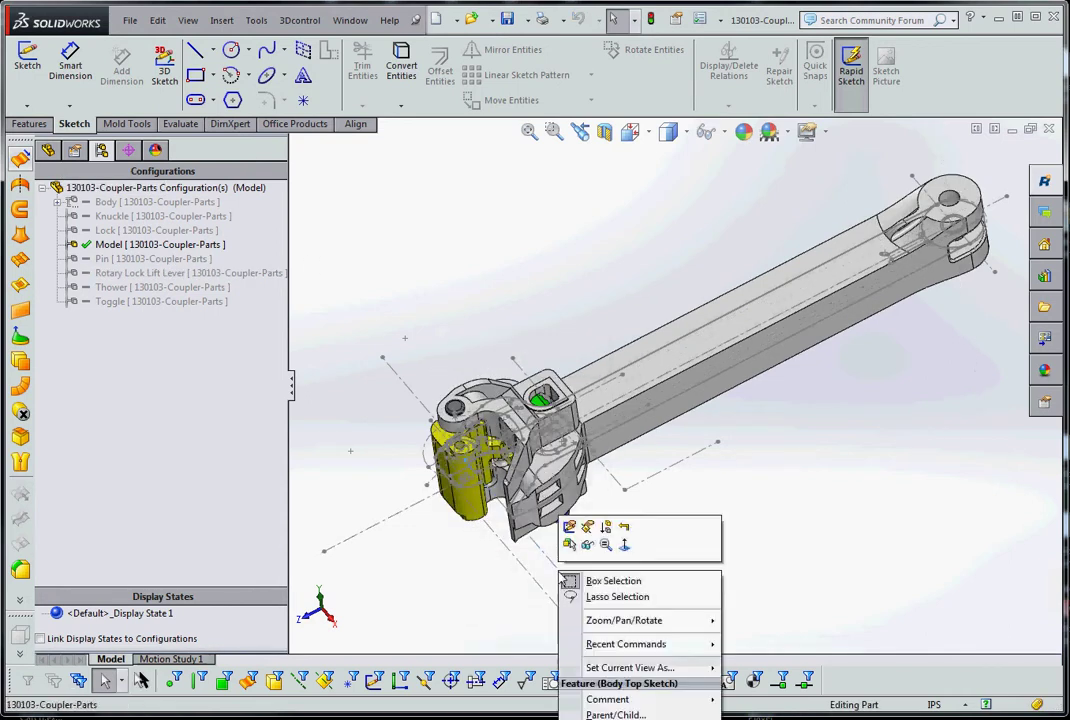
left_click(579, 546)
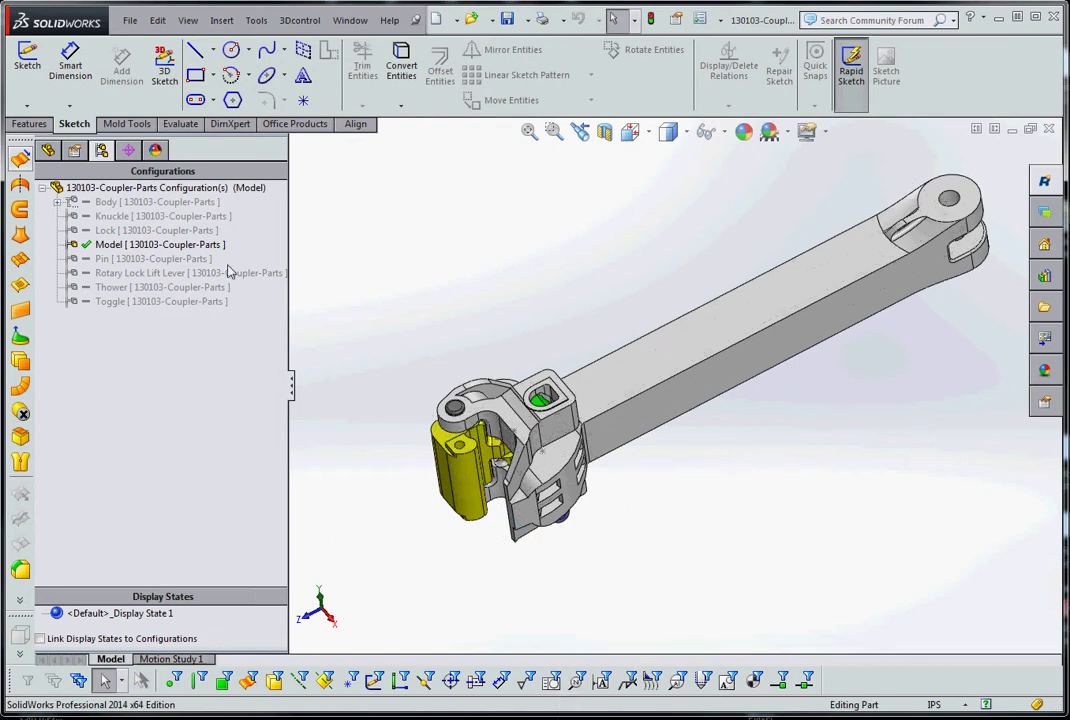
- Go through the Body, Knuckle Items, Thower and Lock feature folders to highlight each one's geometry in the model
left_click(47, 150)
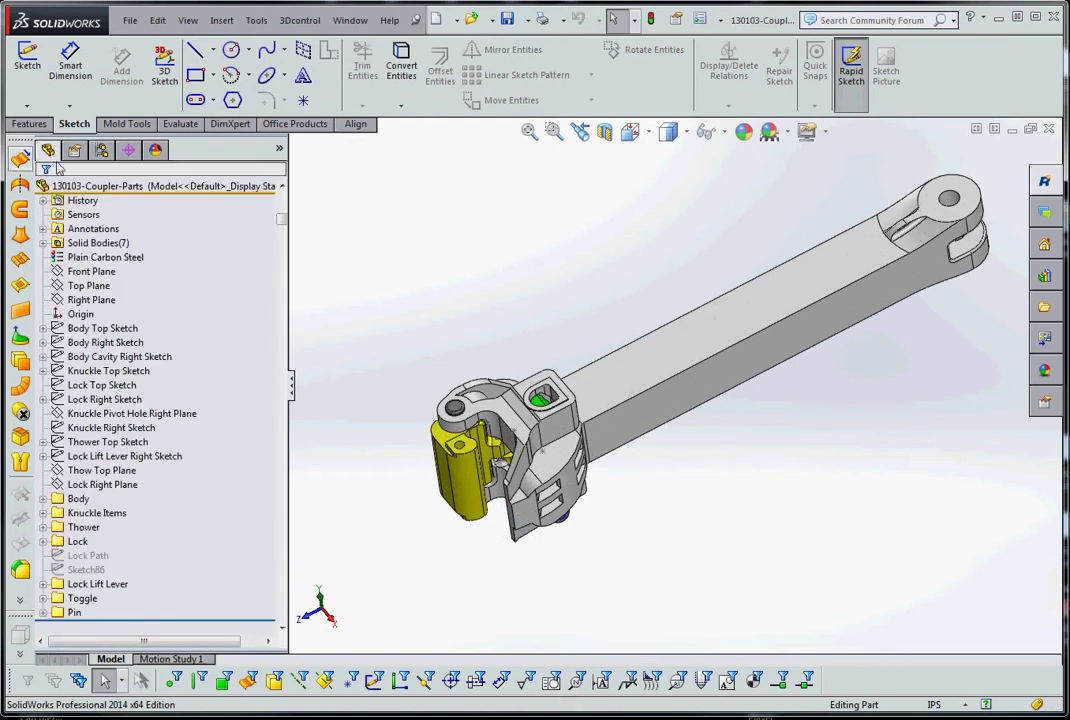
left_click(77, 499)
left_click(88, 513)
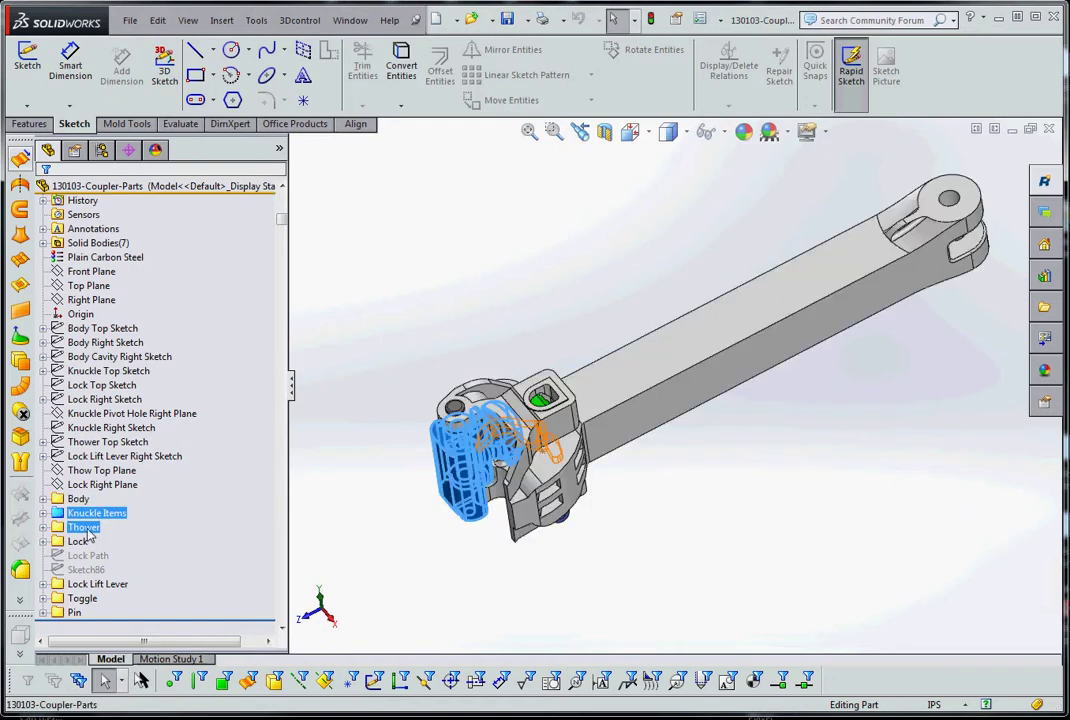
left_click(84, 527)
left_click(78, 541)
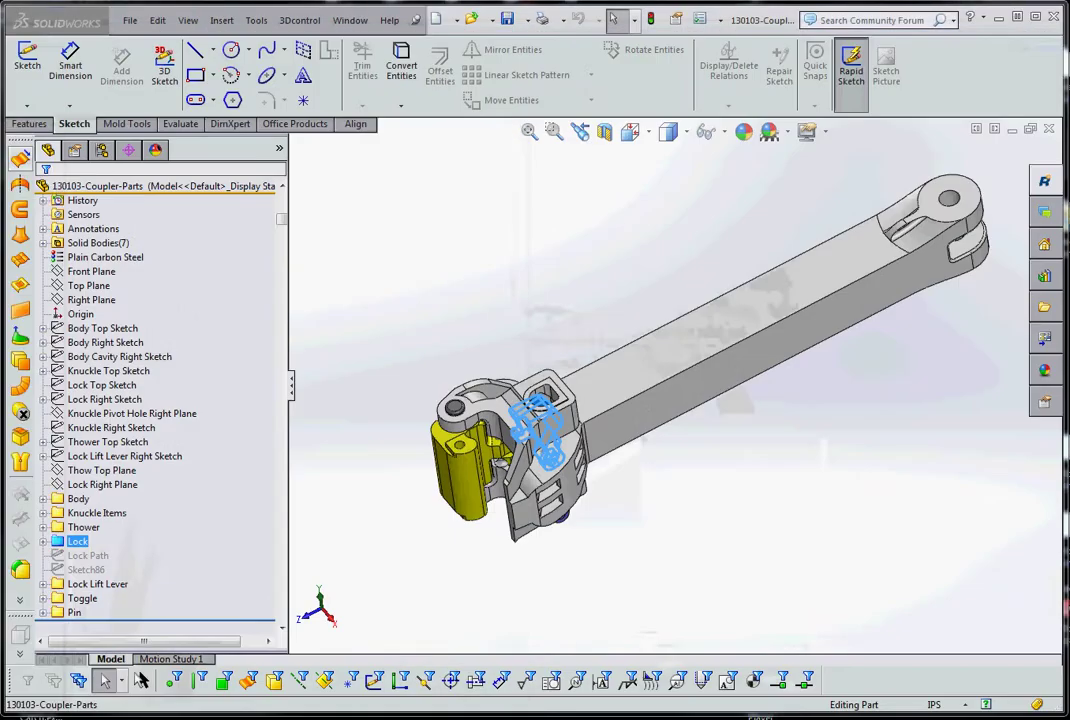
- Expand the Body folder, review its full list of features, and collapse it again
left_click(43, 498)
scroll(152, 480, "down", 13)
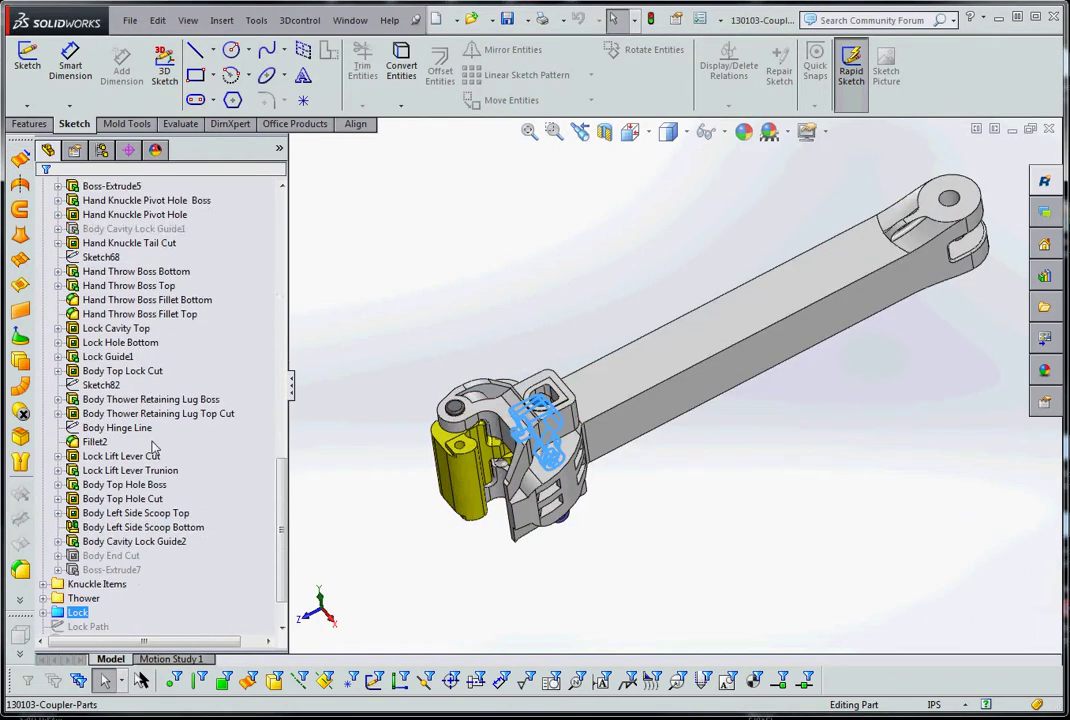
scroll(152, 480, "up", 15)
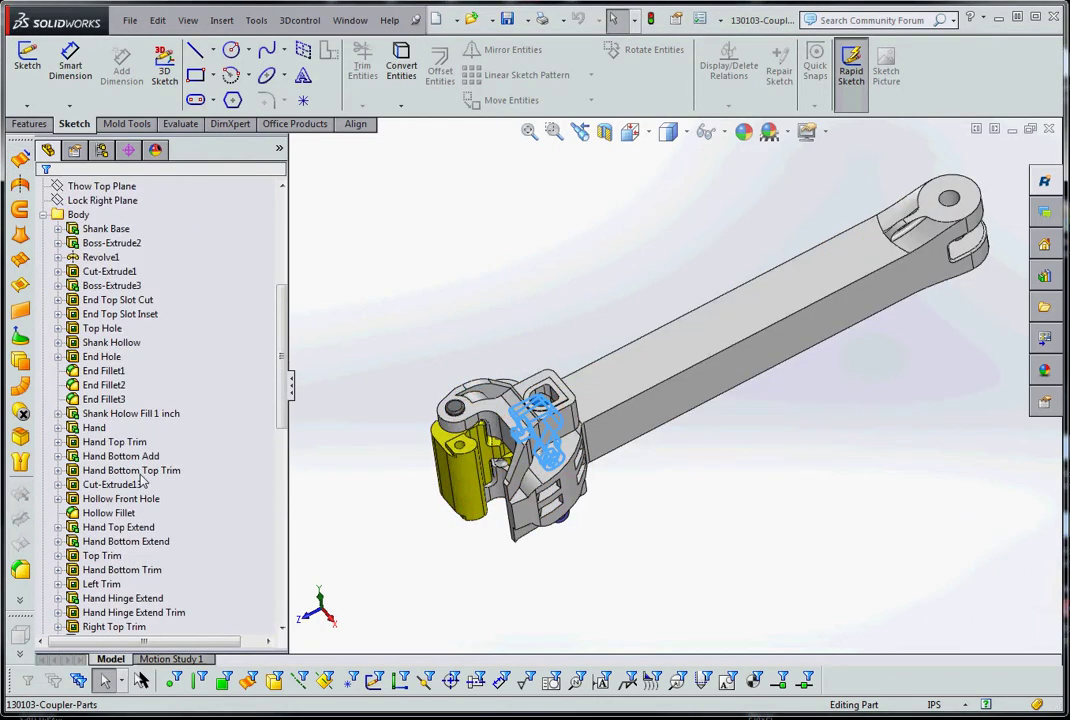
left_click(43, 343)
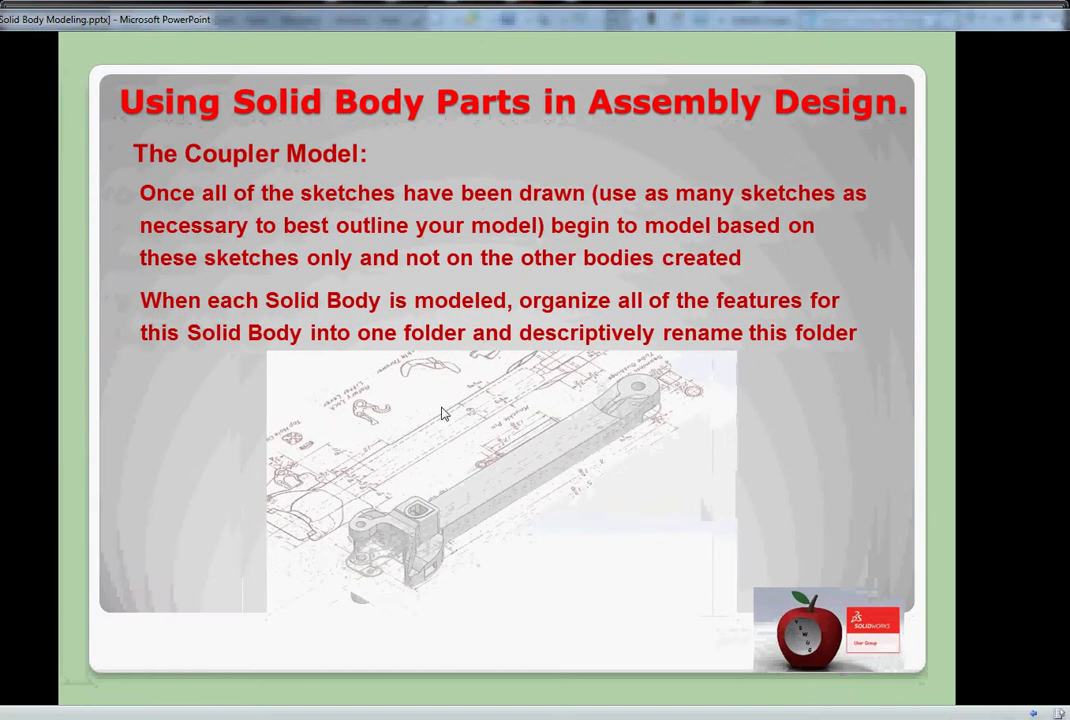
- Reveal the PowerPoint slide point on renaming solid bodies, return to SolidWorks, and examine the bodies in the Solid Bodies folder
left_click(253, 455)
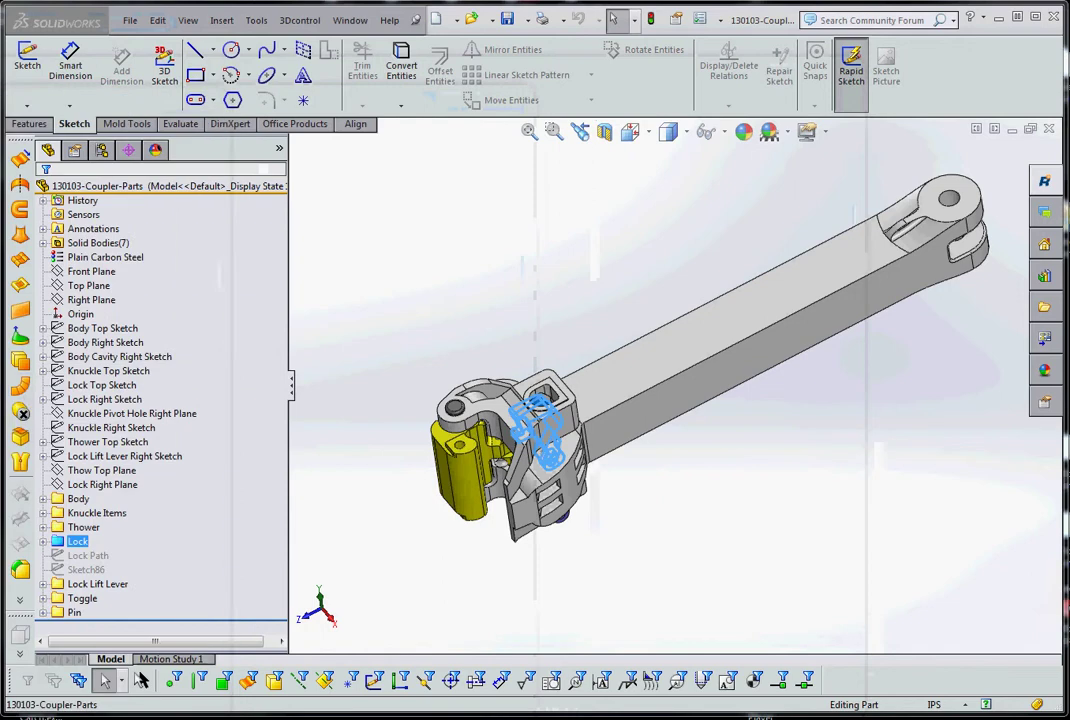
left_click(43, 243)
left_click(102, 258)
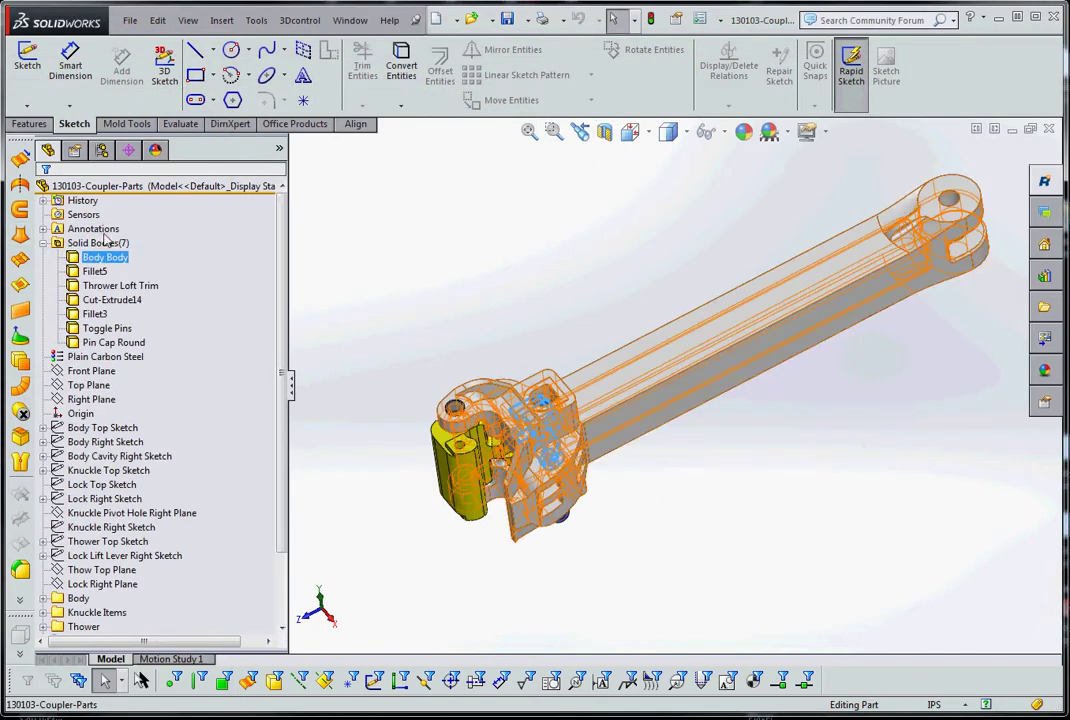
left_click(104, 314)
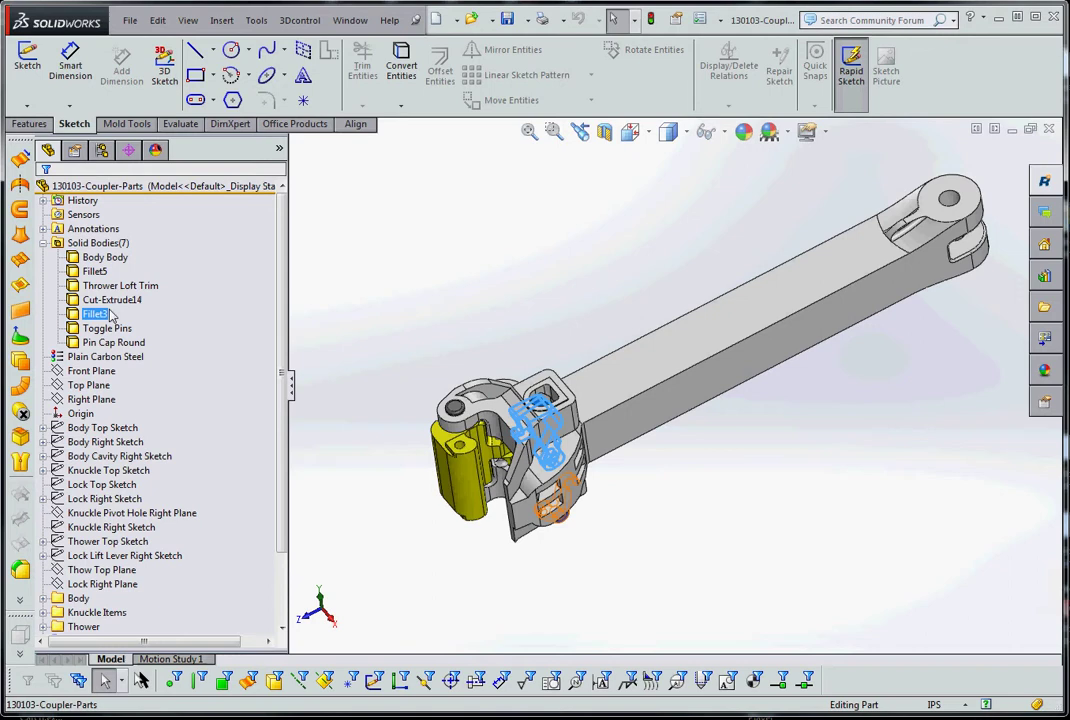
key("Up")
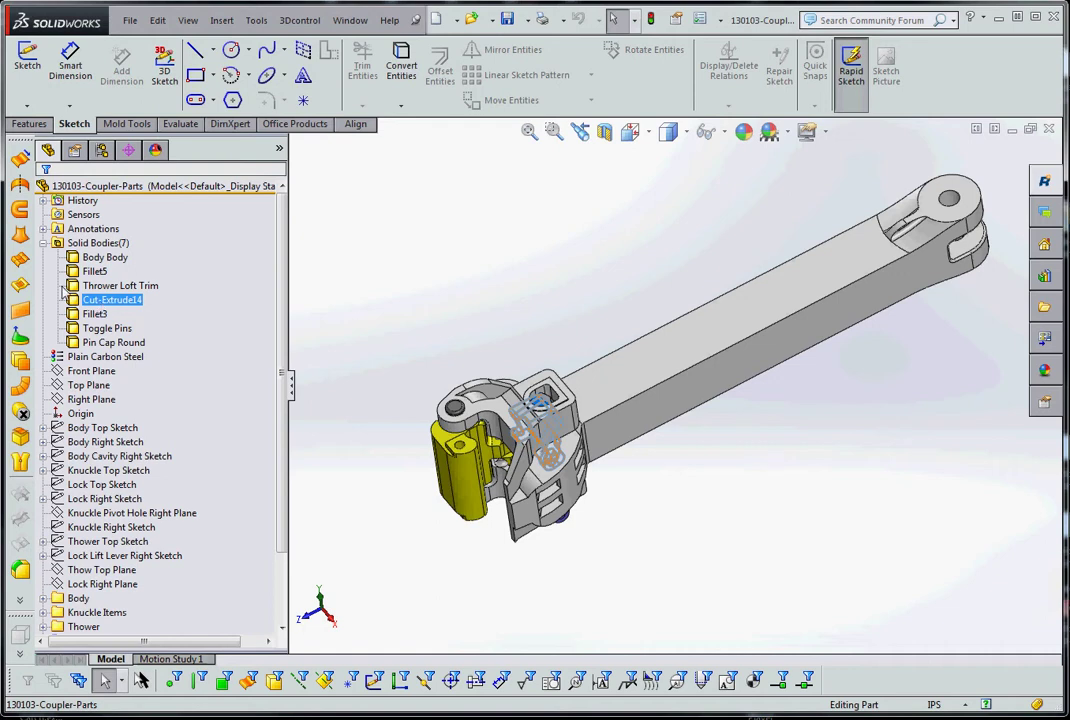
- Expand the Lock folder and compare its features with the entries in the Solid Bodies folder
left_click(448, 410)
scroll(237, 351, "down", 2)
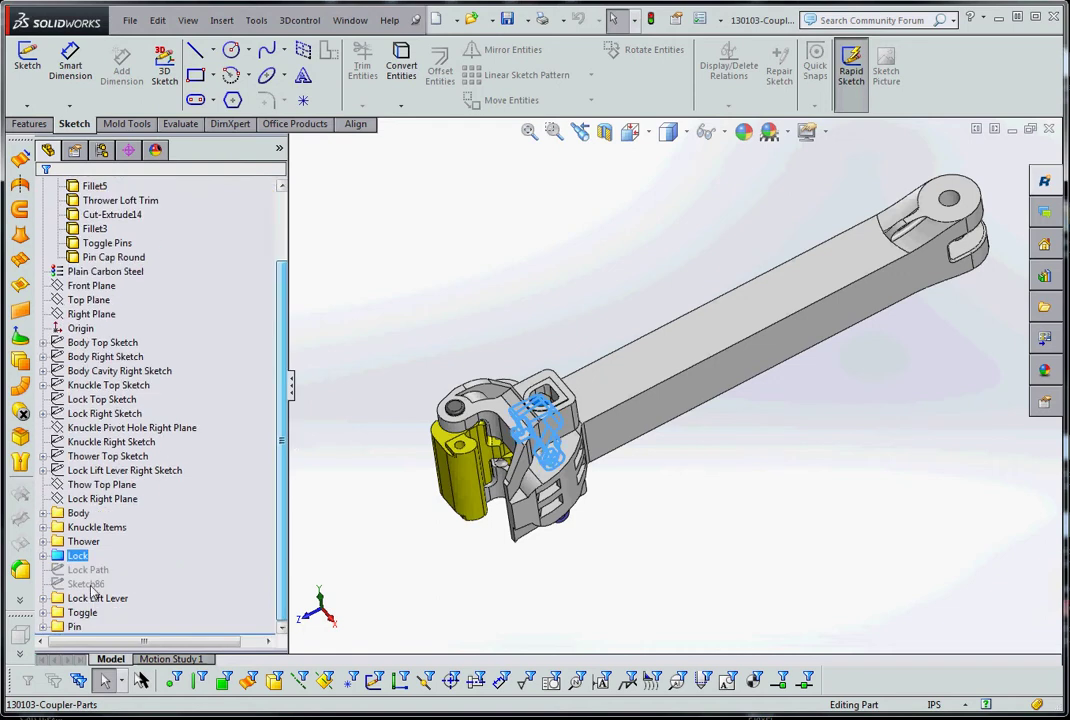
left_click(43, 555)
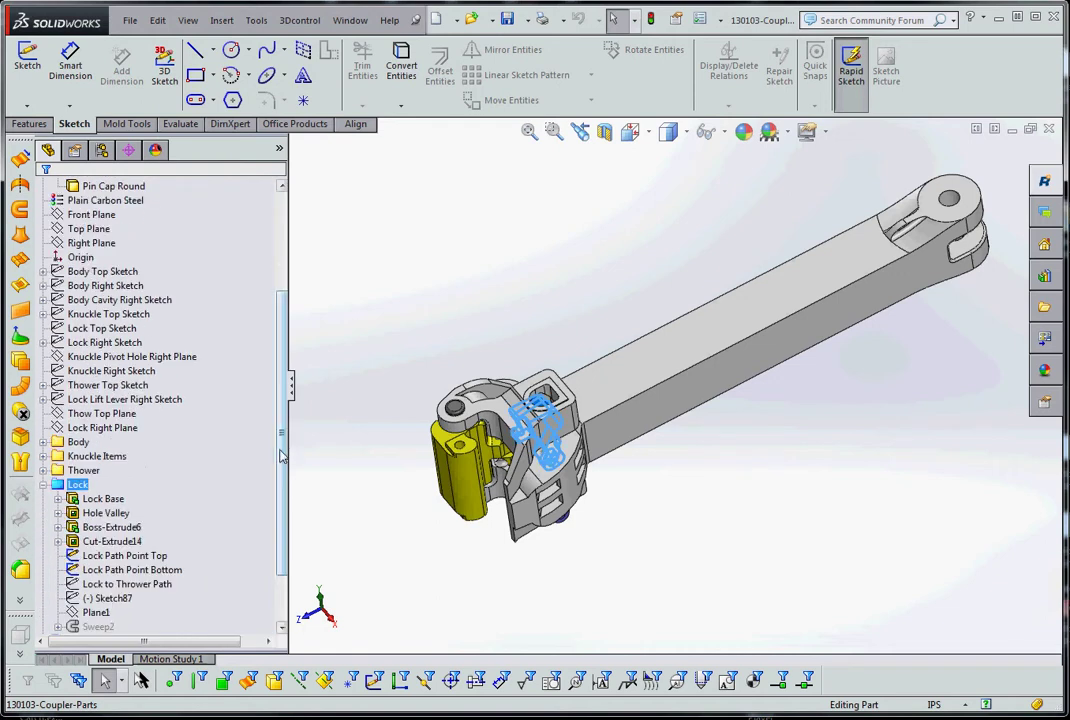
scroll(283, 457, "down", 2)
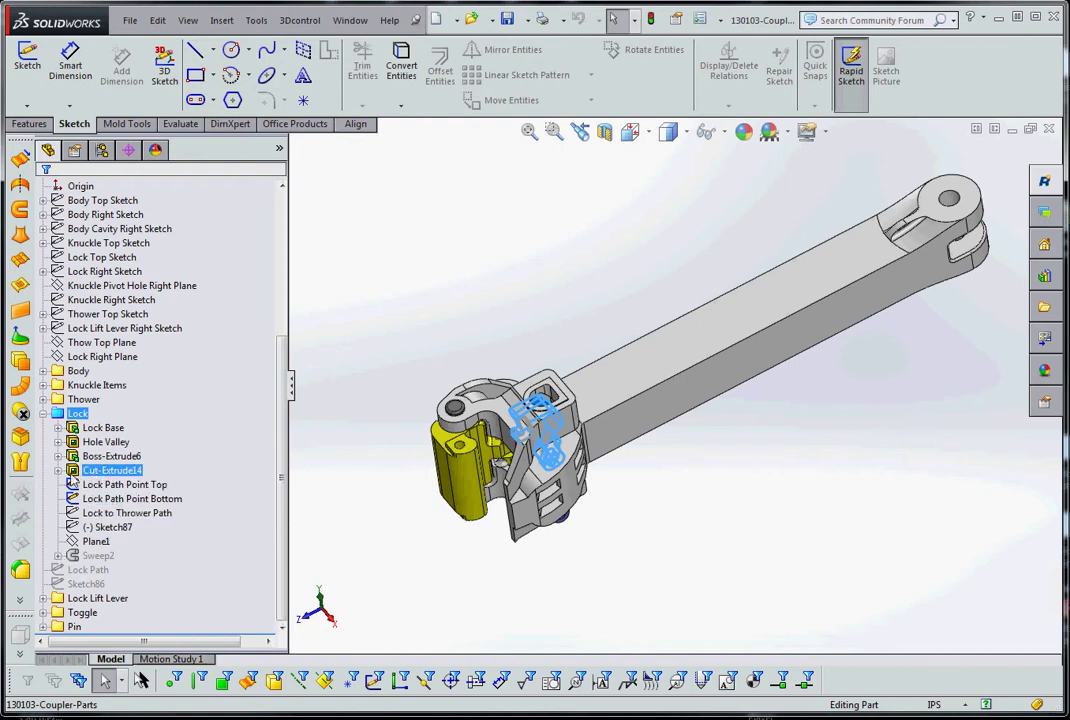
scroll(120, 350, "up", 5)
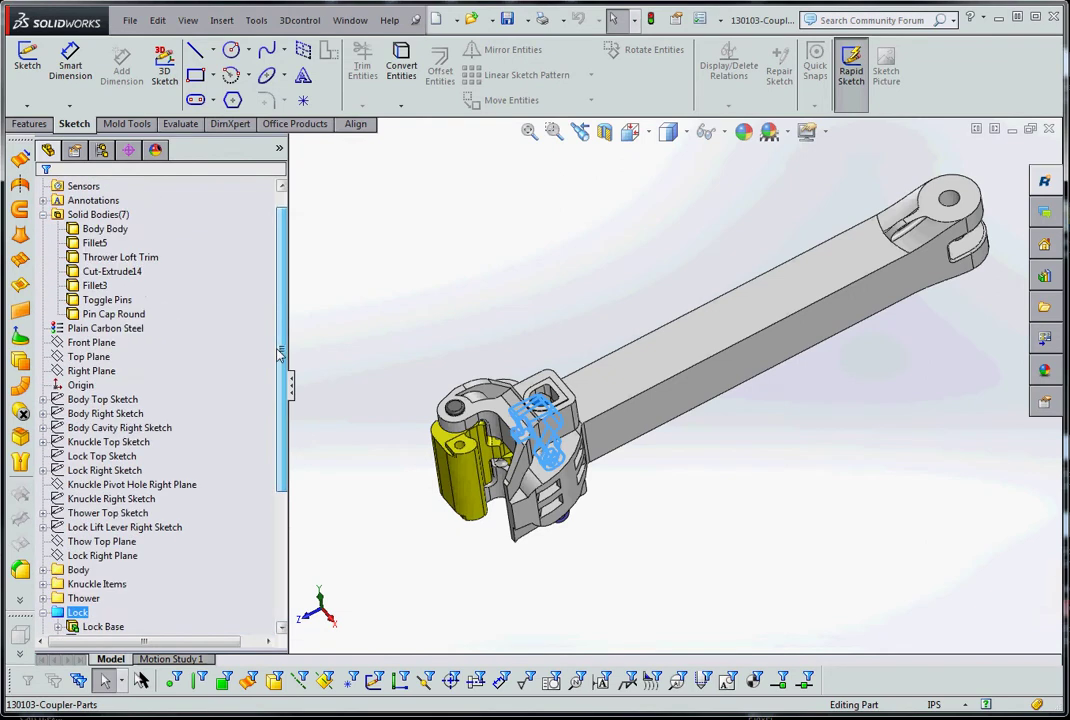
- Rename the solid body Cut-Extrude14 as Lock Body
left_click(110, 300)
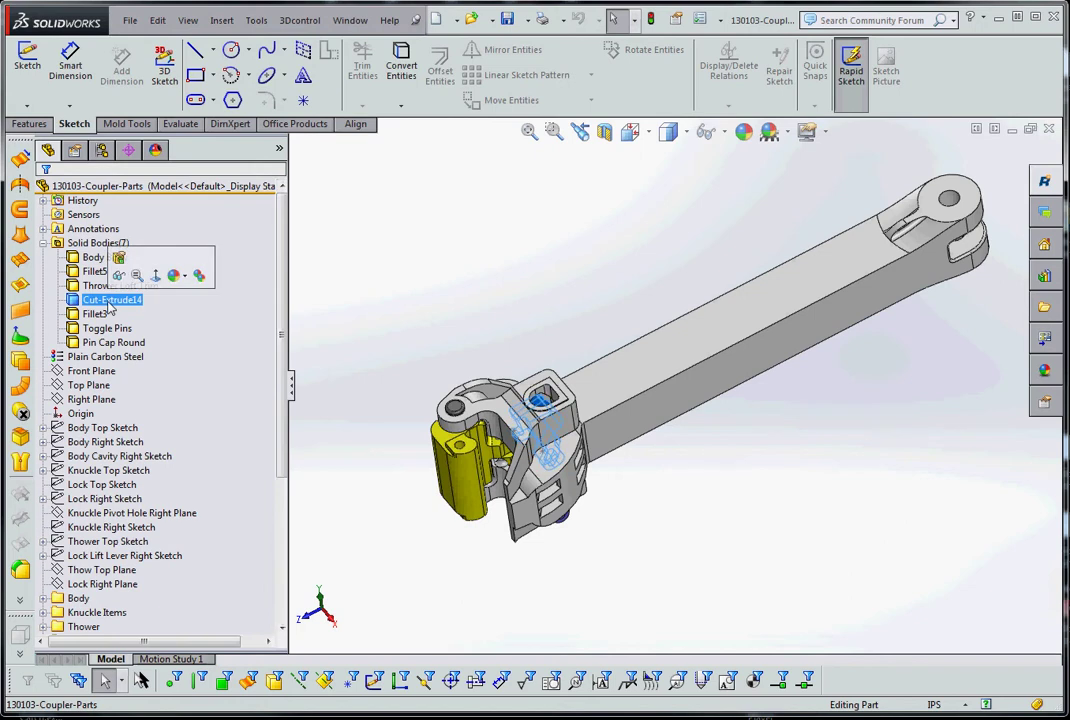
left_click(110, 300)
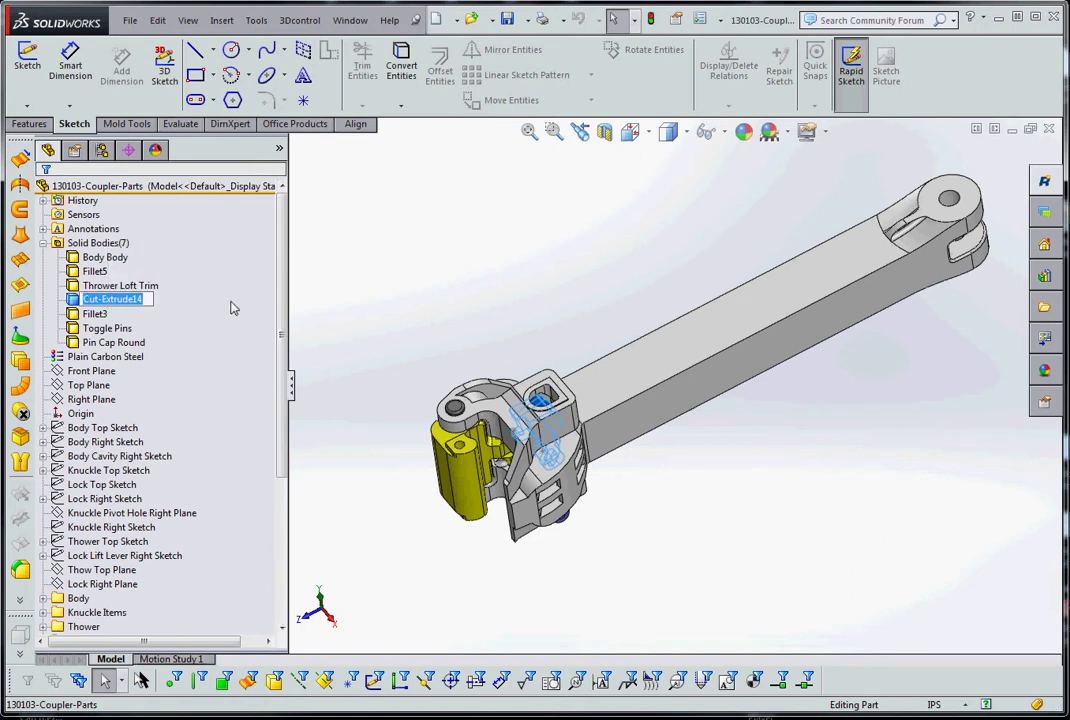
type("Lock")
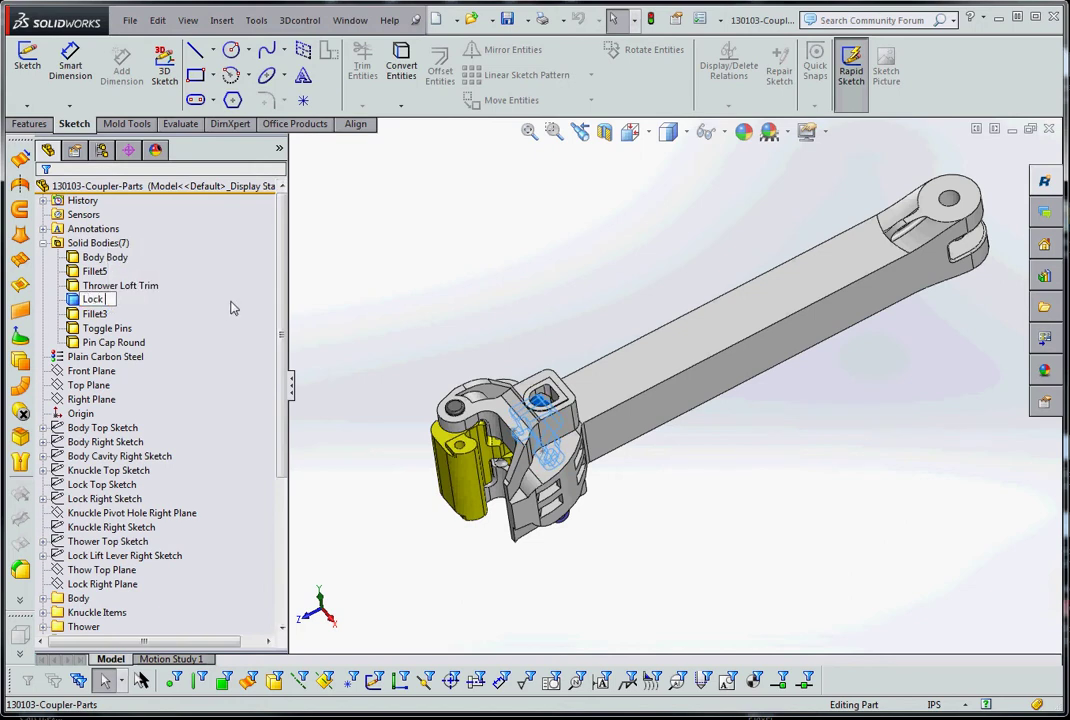
type(" Body")
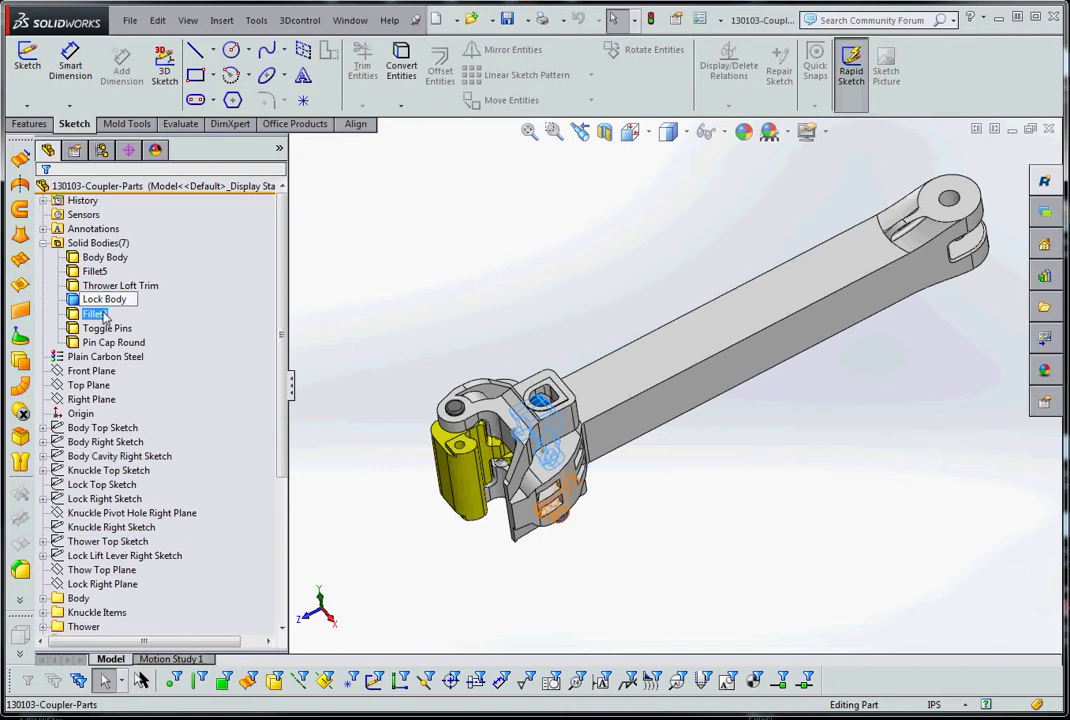
key("Return")
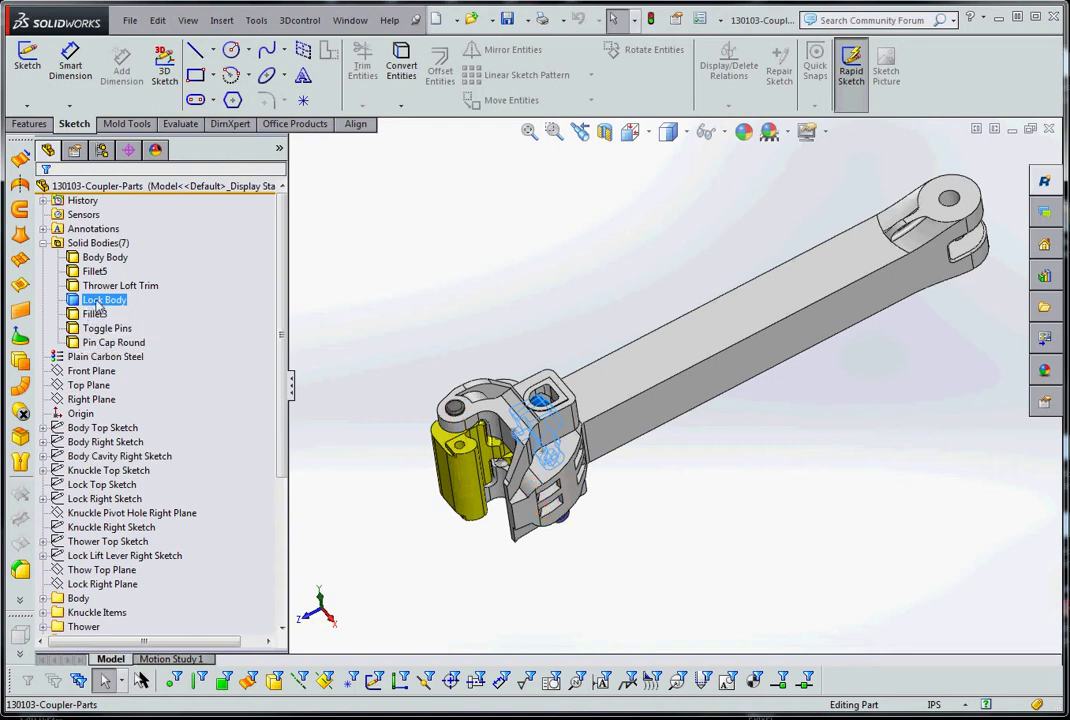
- Switch to PowerPoint and reveal the slide point on isolating the solid body and creating a new configuration
left_click(91, 344, "ctrl")
left_click(91, 344, "ctrl")
key("alt+Tab")
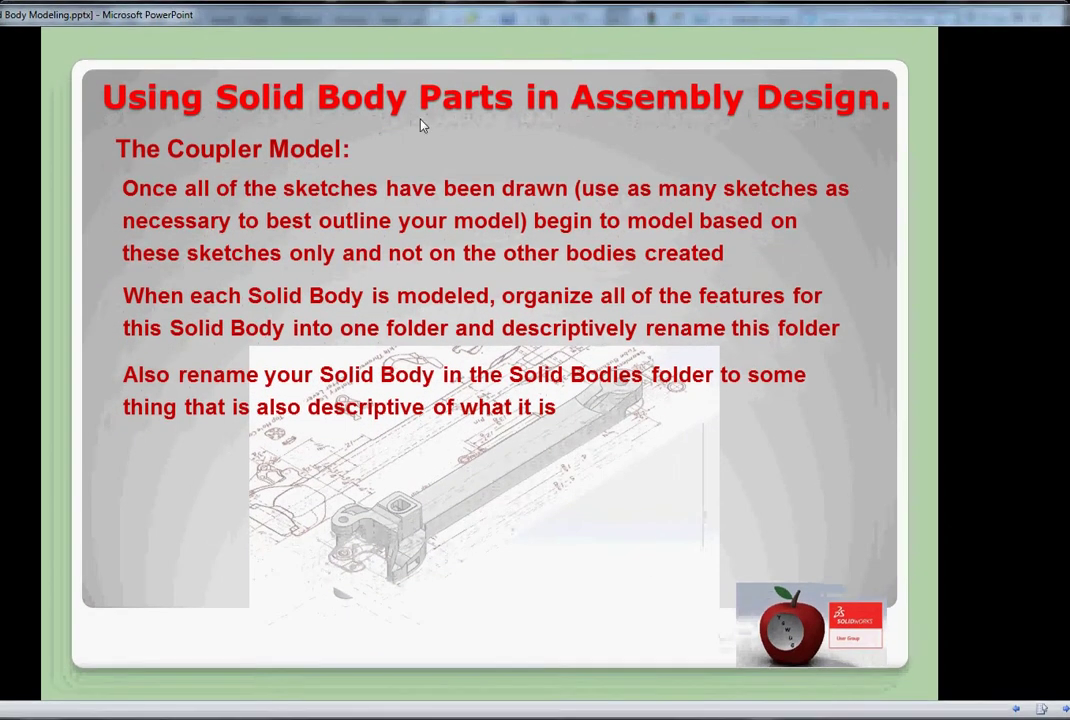
left_click(399, 468)
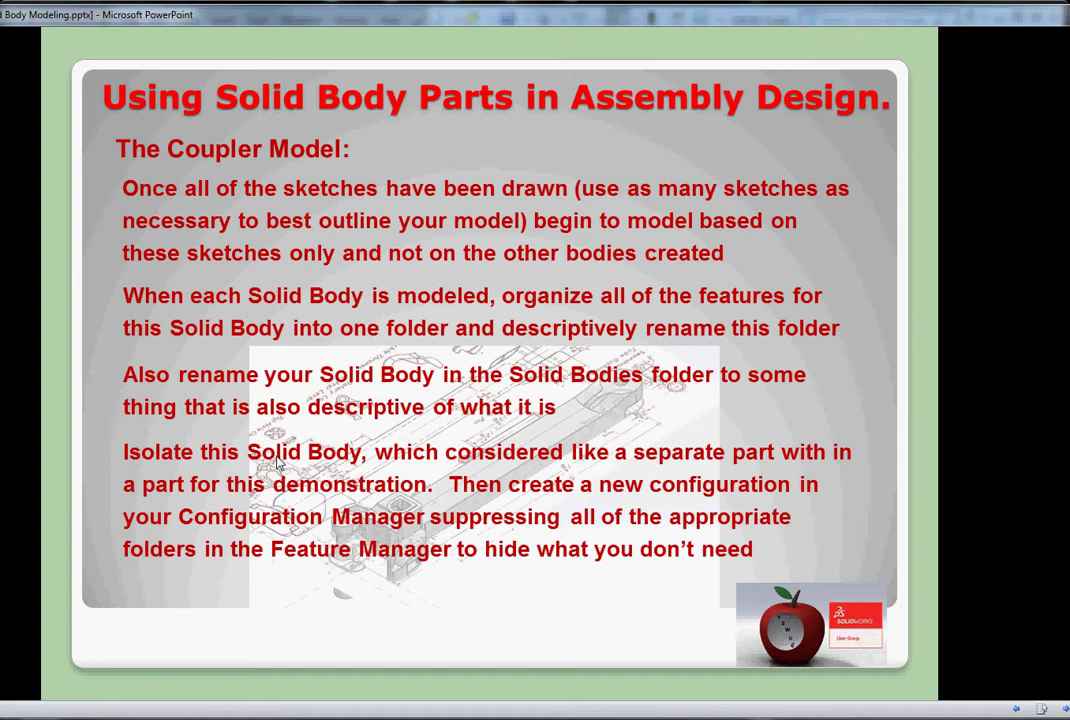